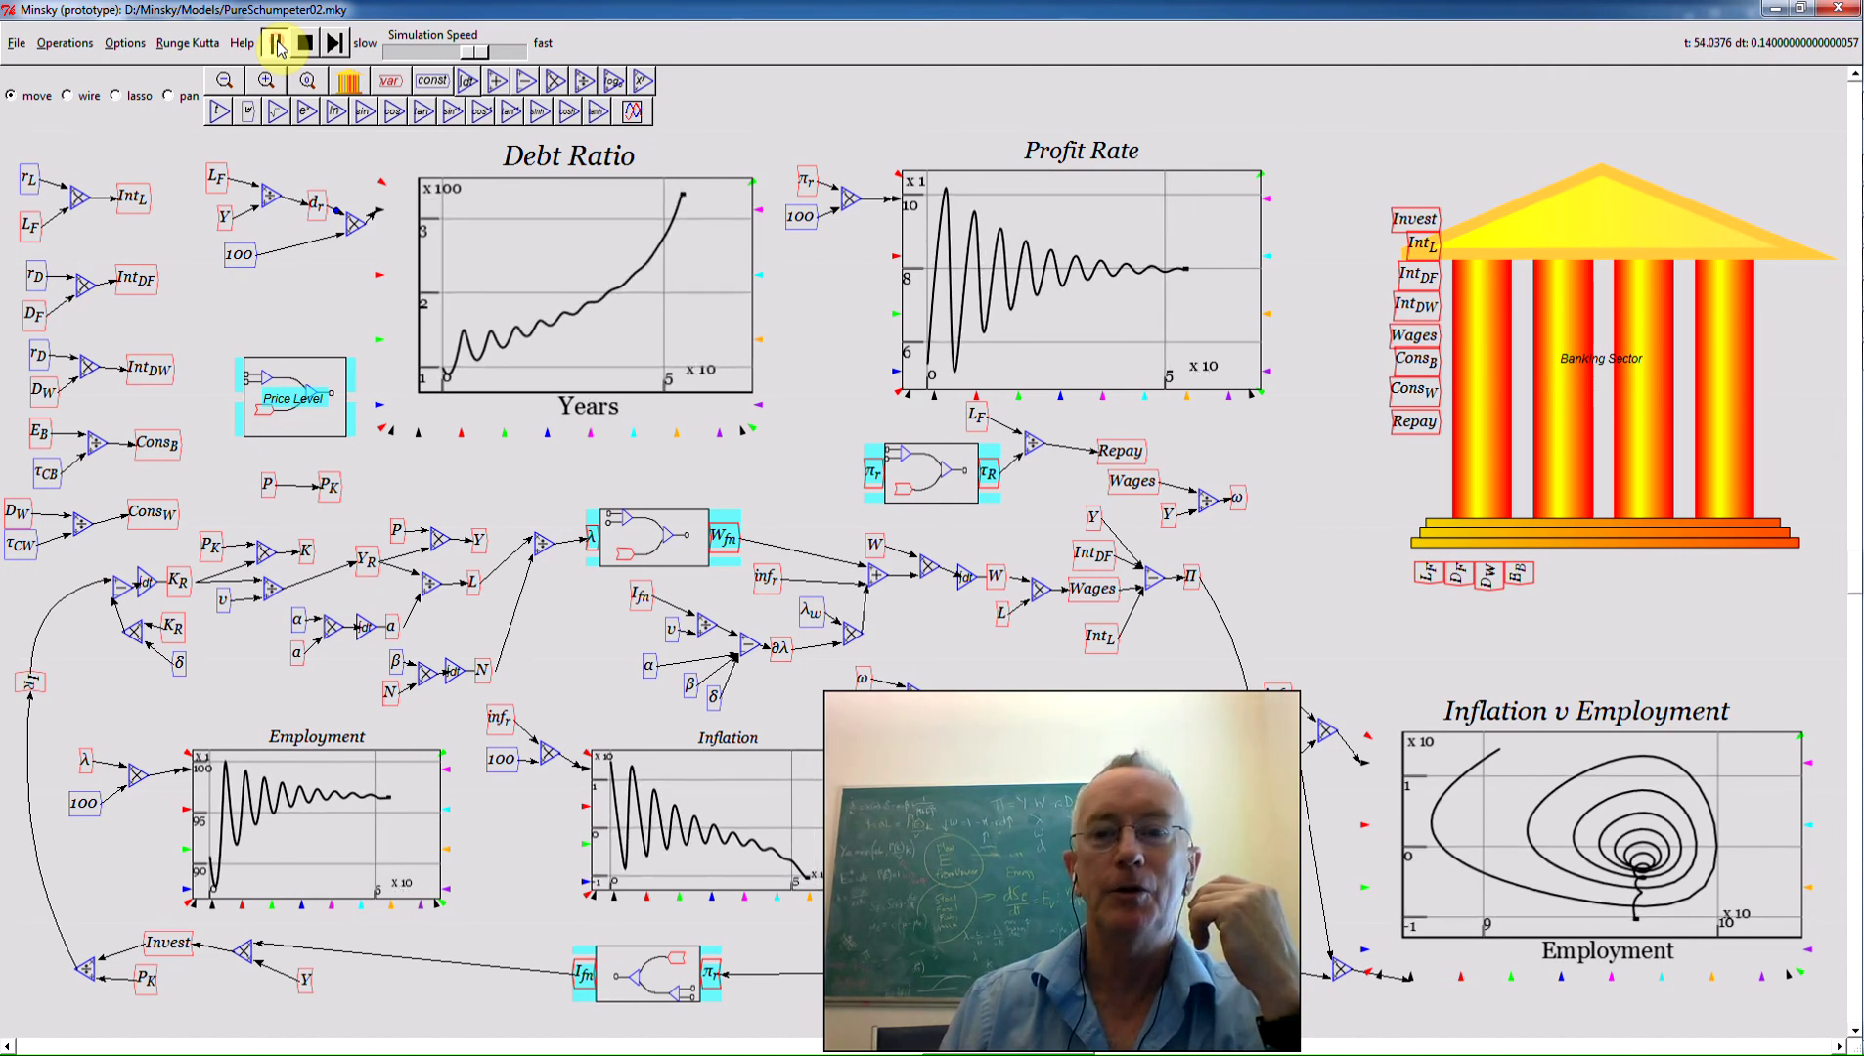
# Pause the running simulation and check the values of the Cons_W, Y and Invest variables on the canvas
pyautogui.click(278, 44)
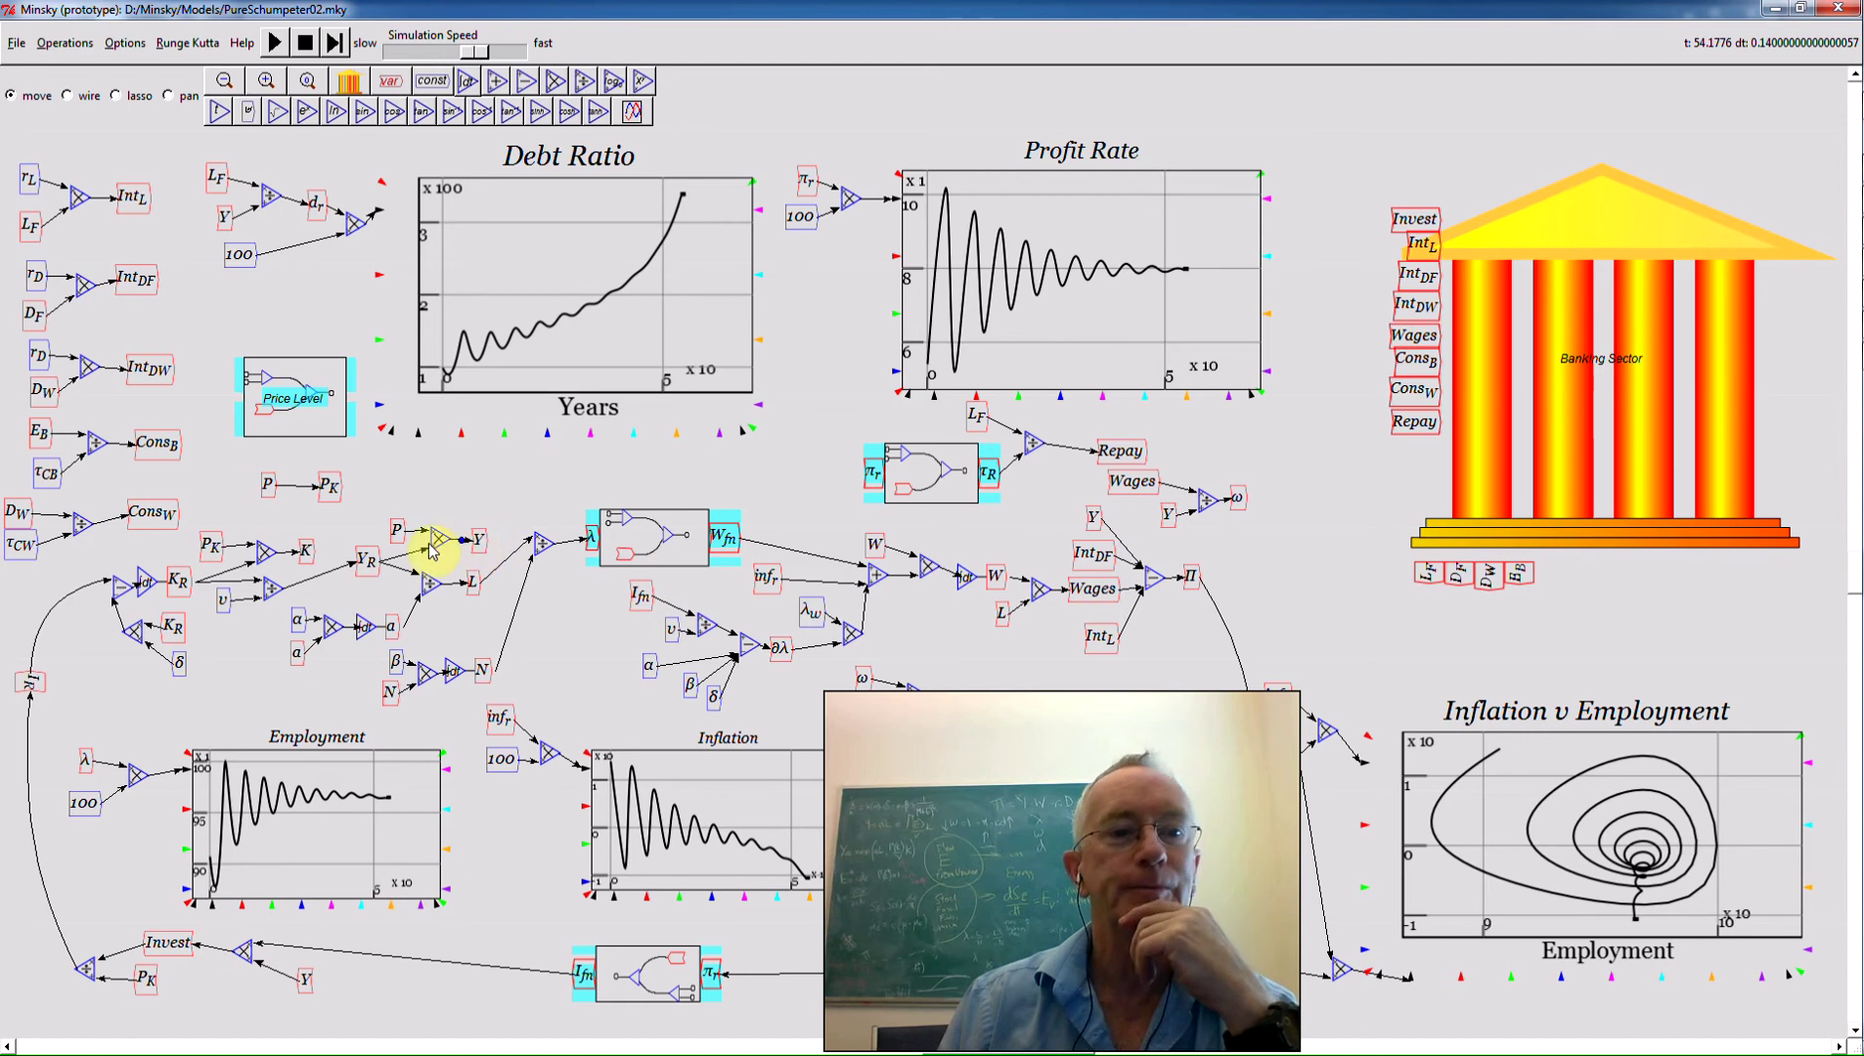
pyautogui.rightClick(175, 456)
pyautogui.rightClick(168, 515)
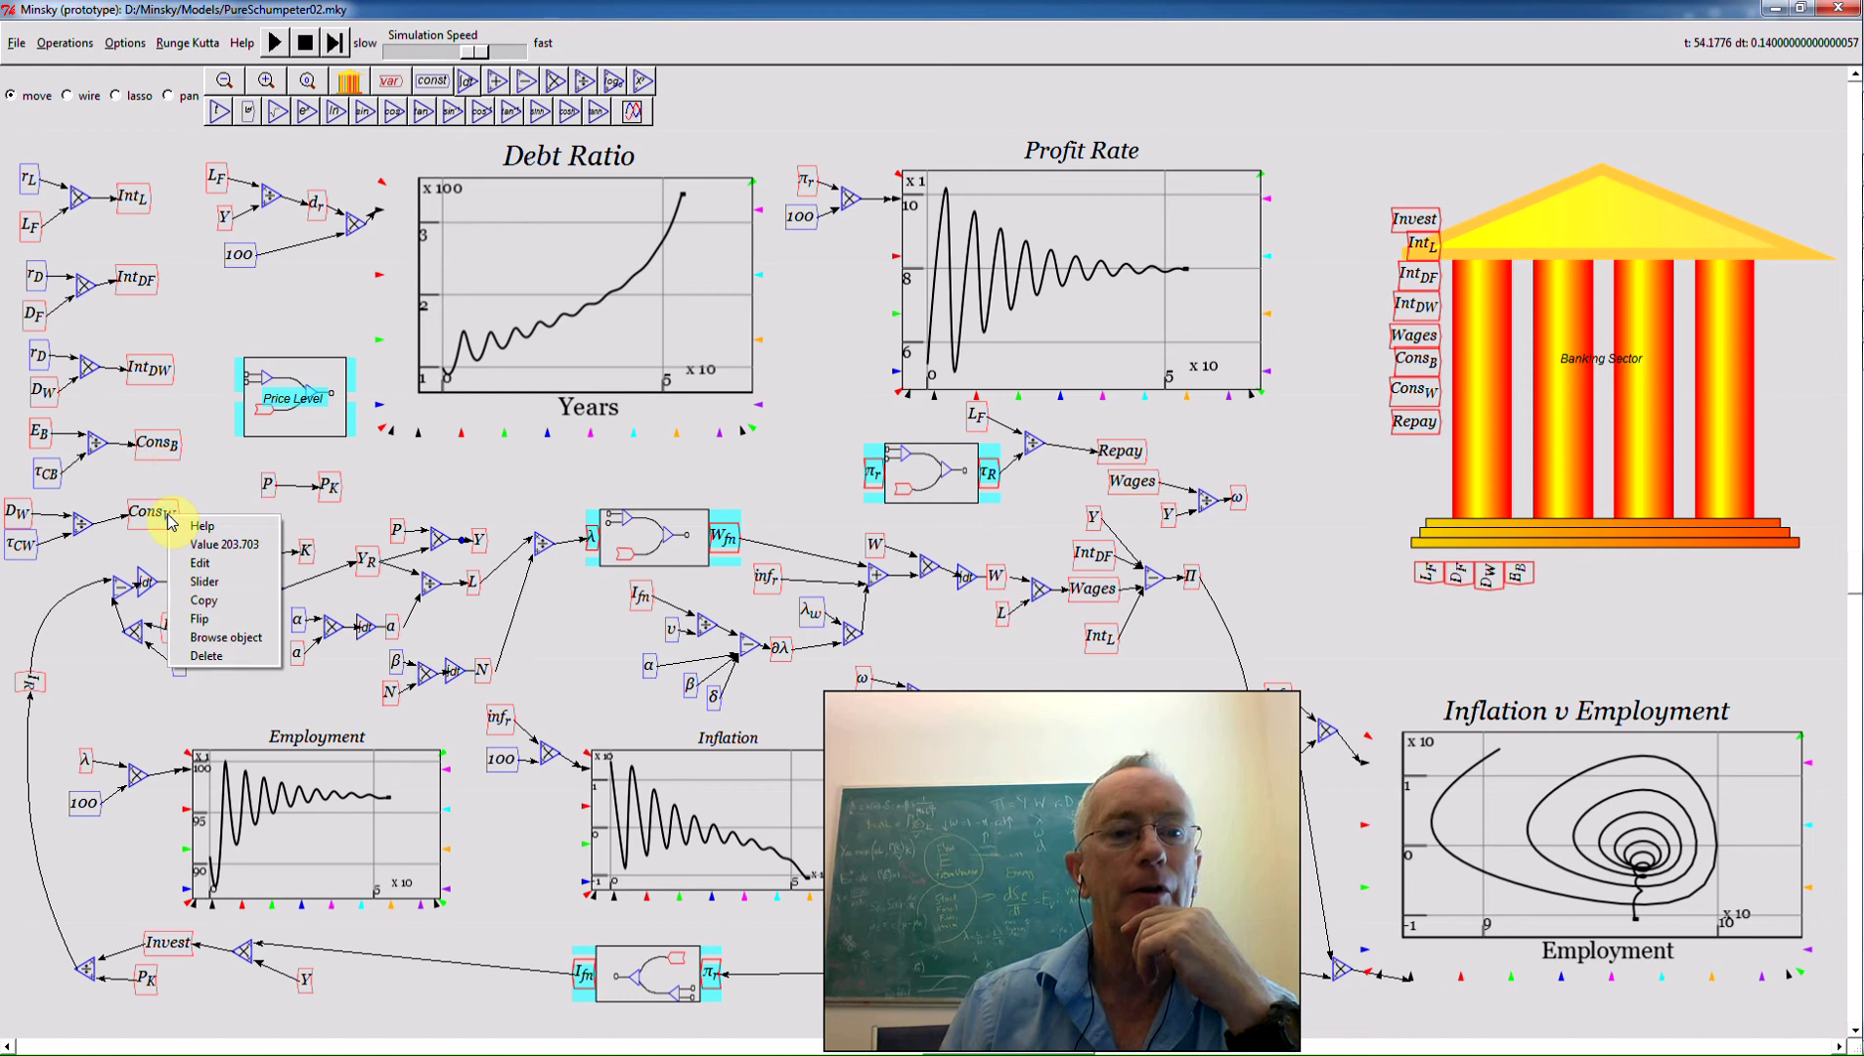
pyautogui.rightClick(1093, 523)
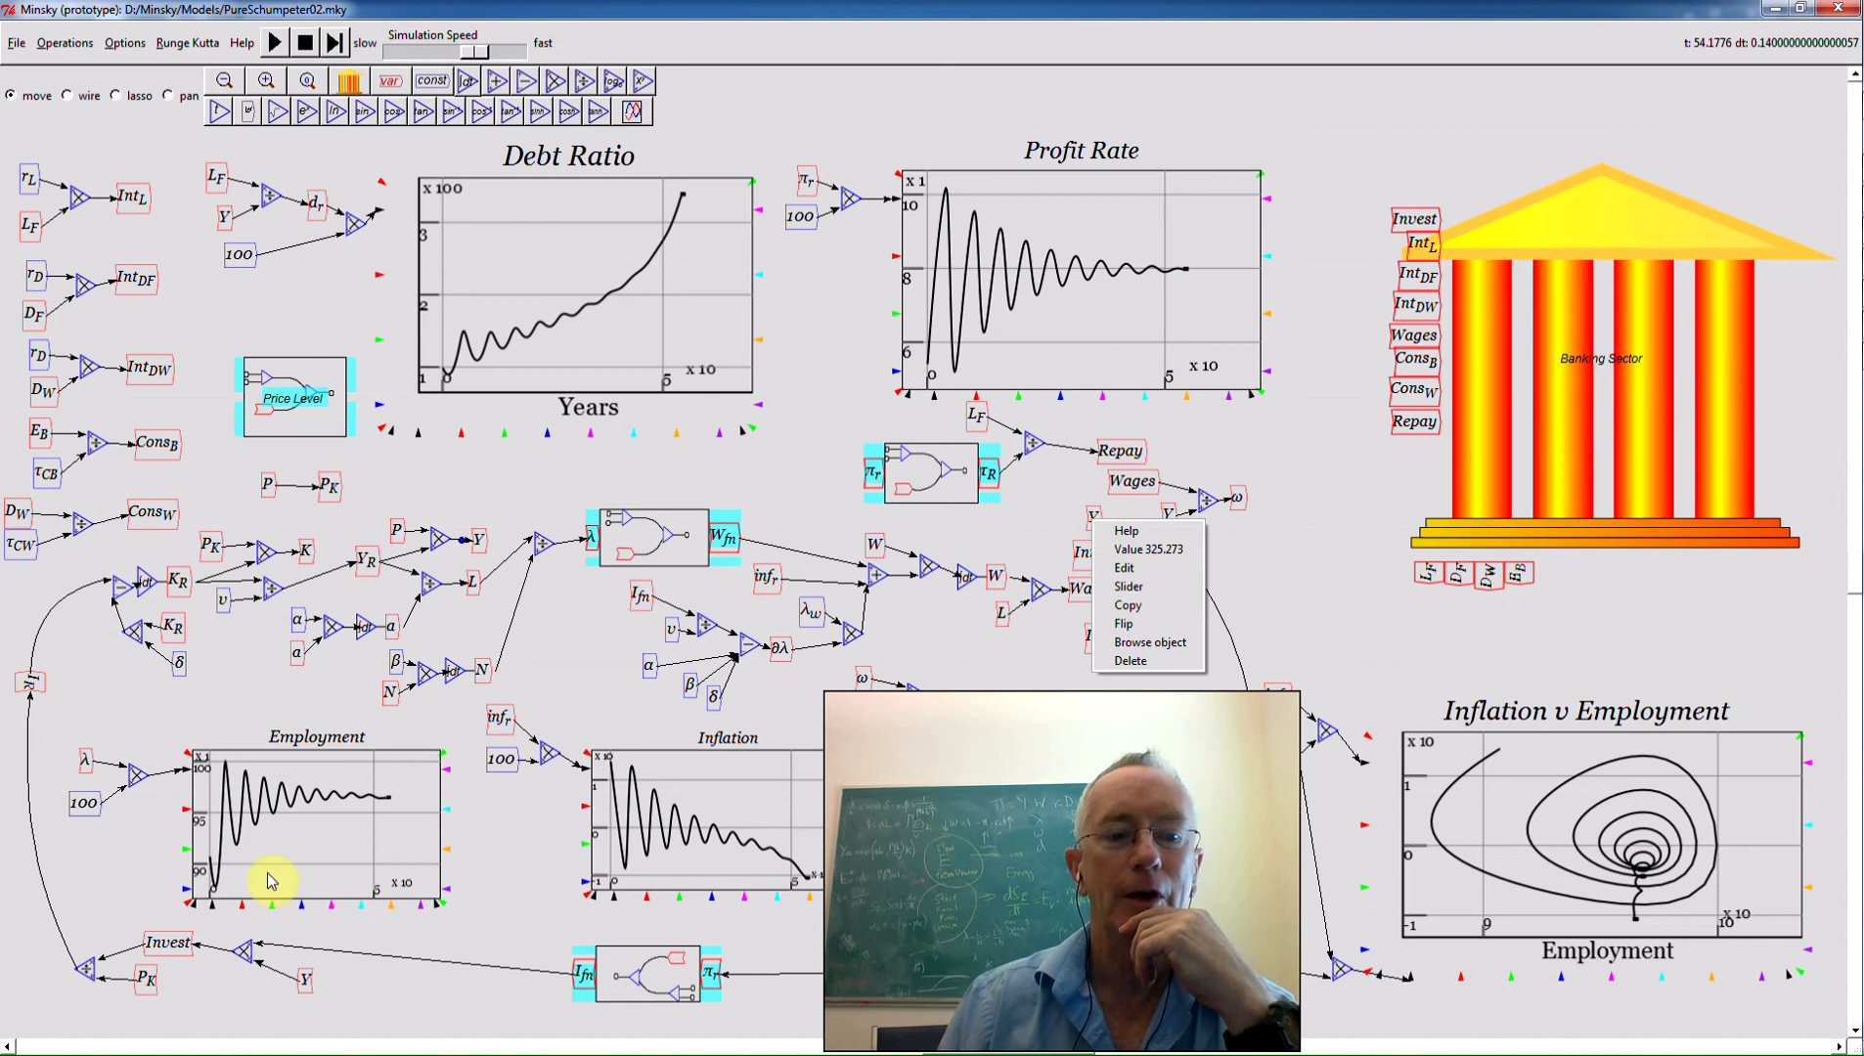
pyautogui.rightClick(181, 946)
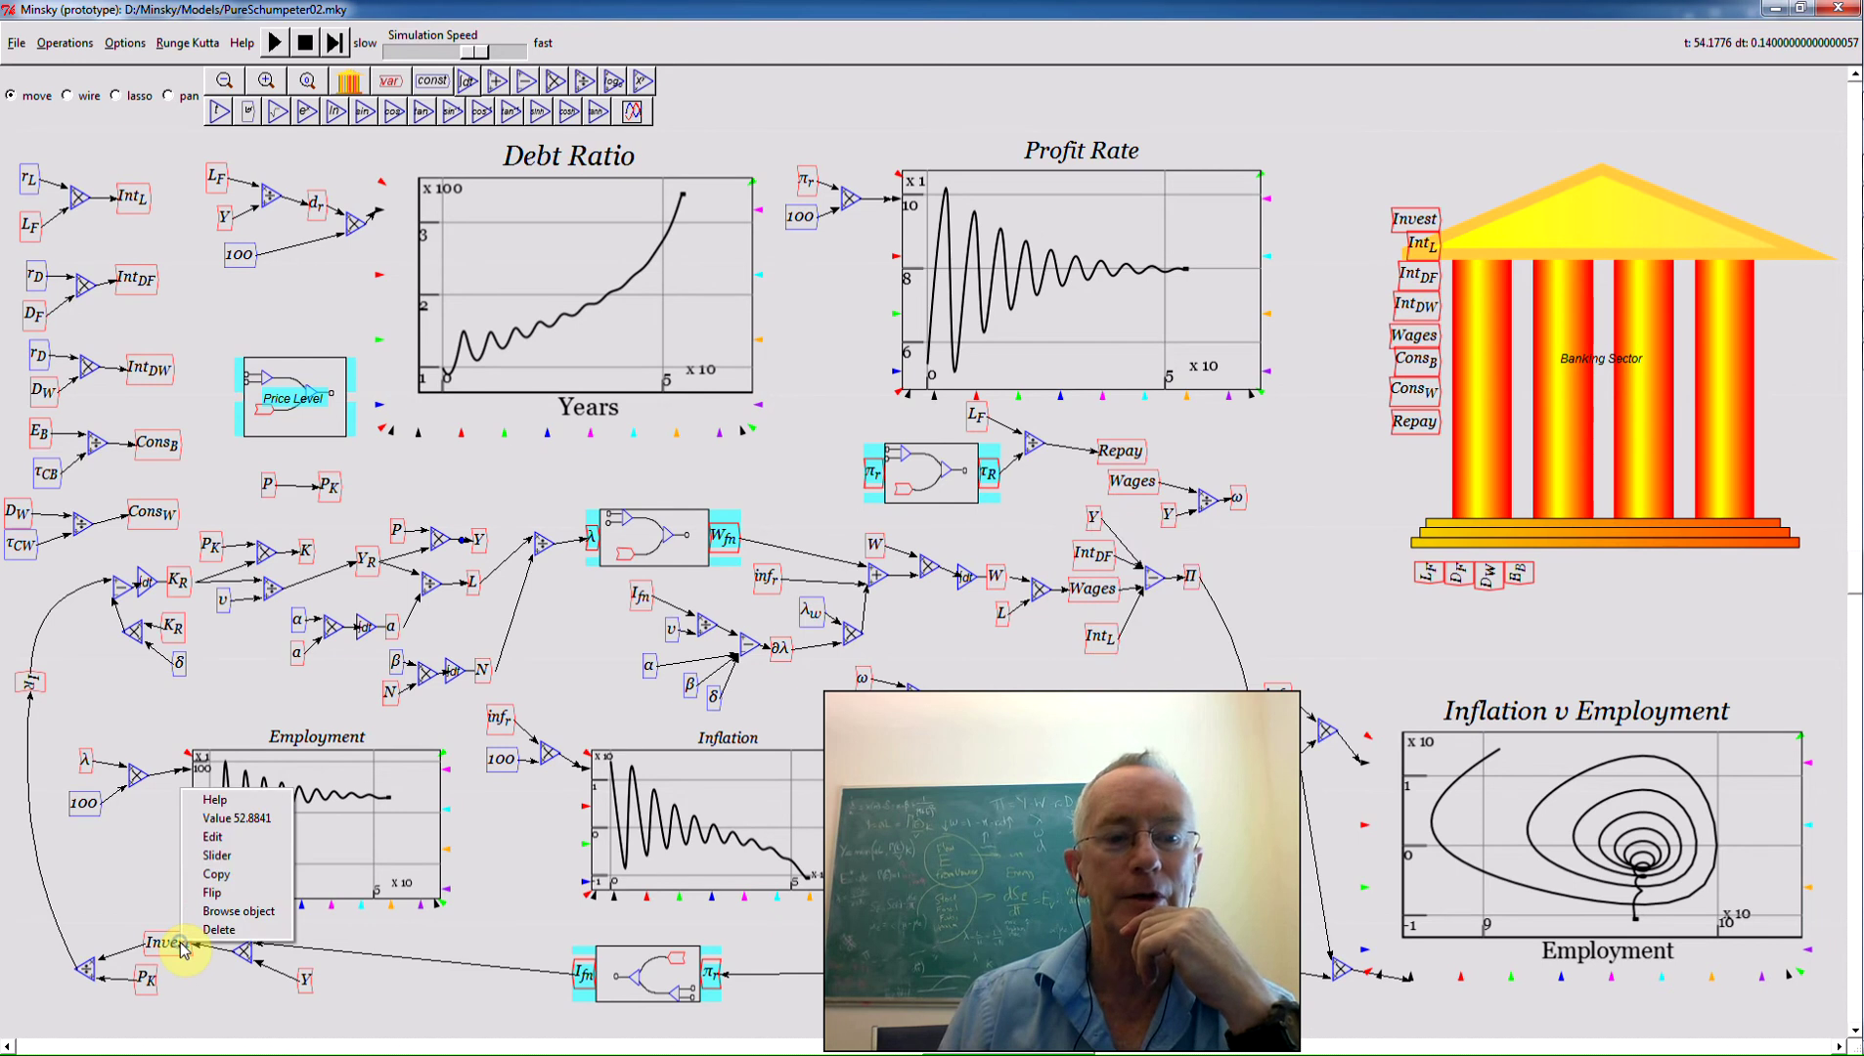
pyautogui.click(155, 877)
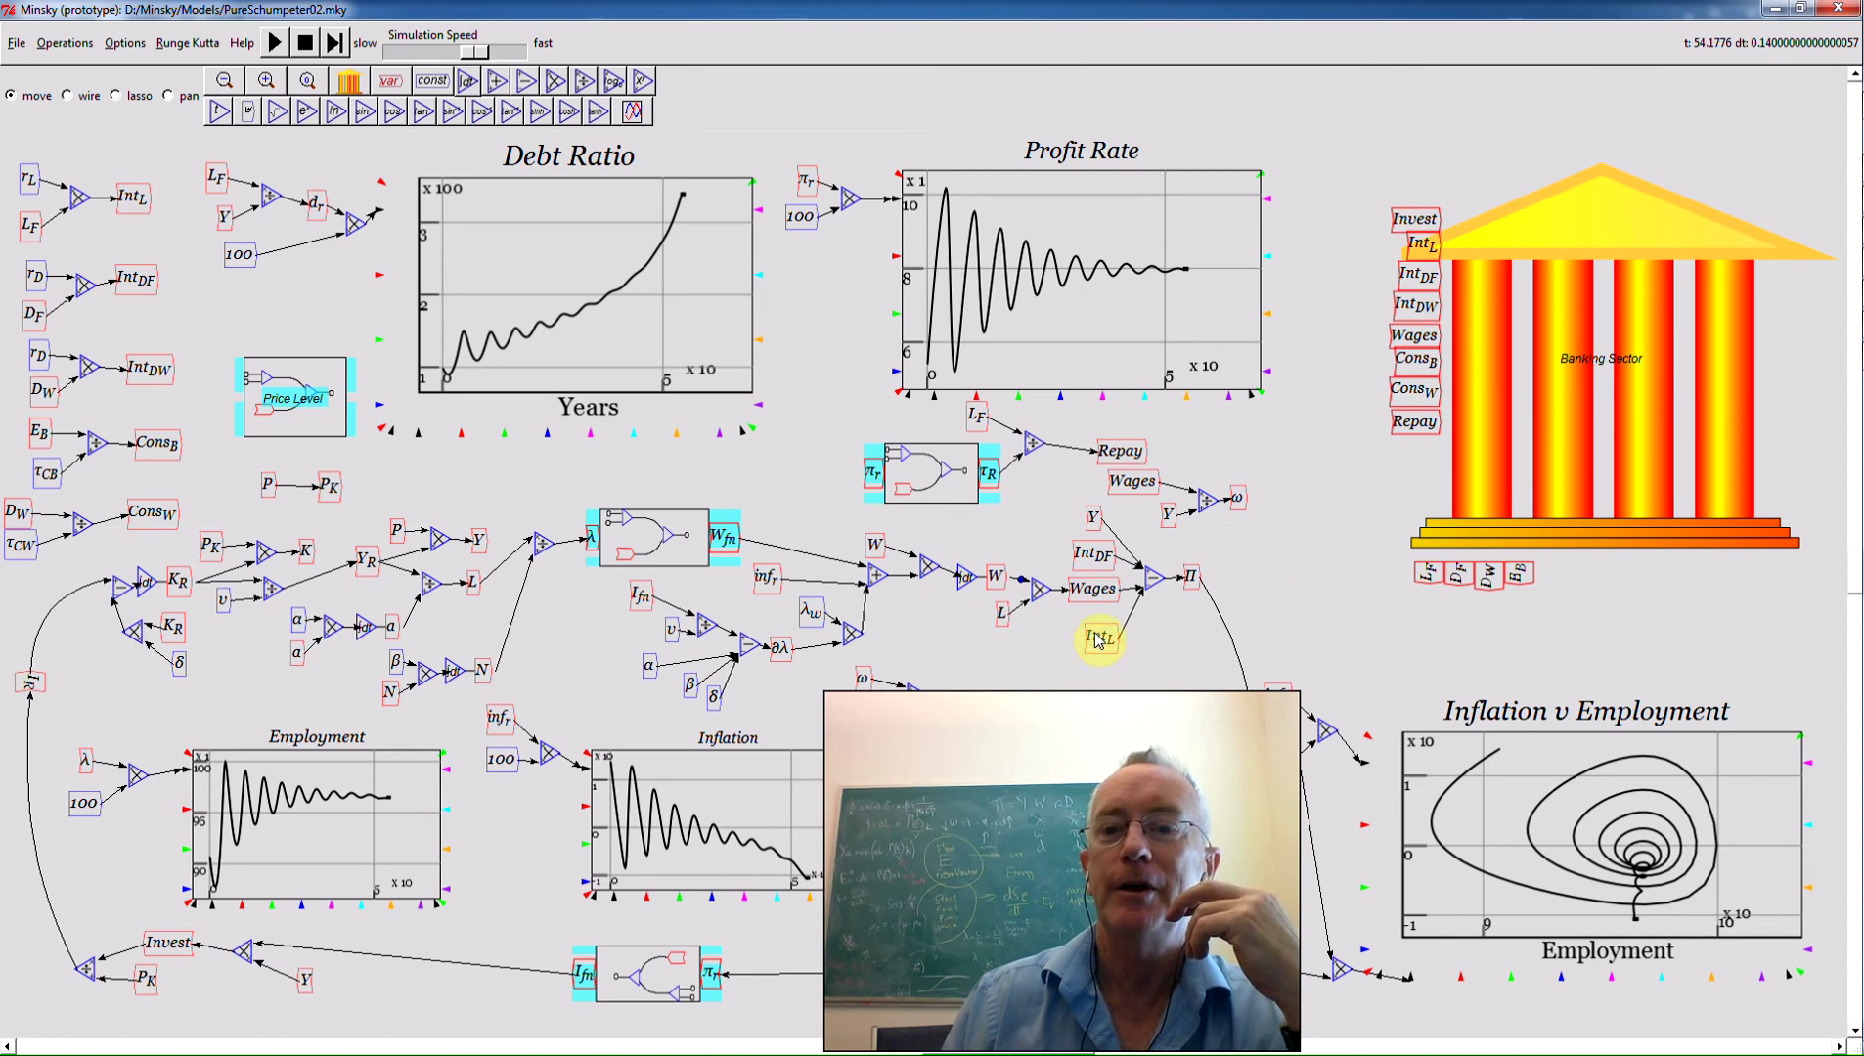
# Open the Banking Sector Godley table and turn off Godley Table Show Values in the preferences
pyautogui.doubleClick(1579, 442)
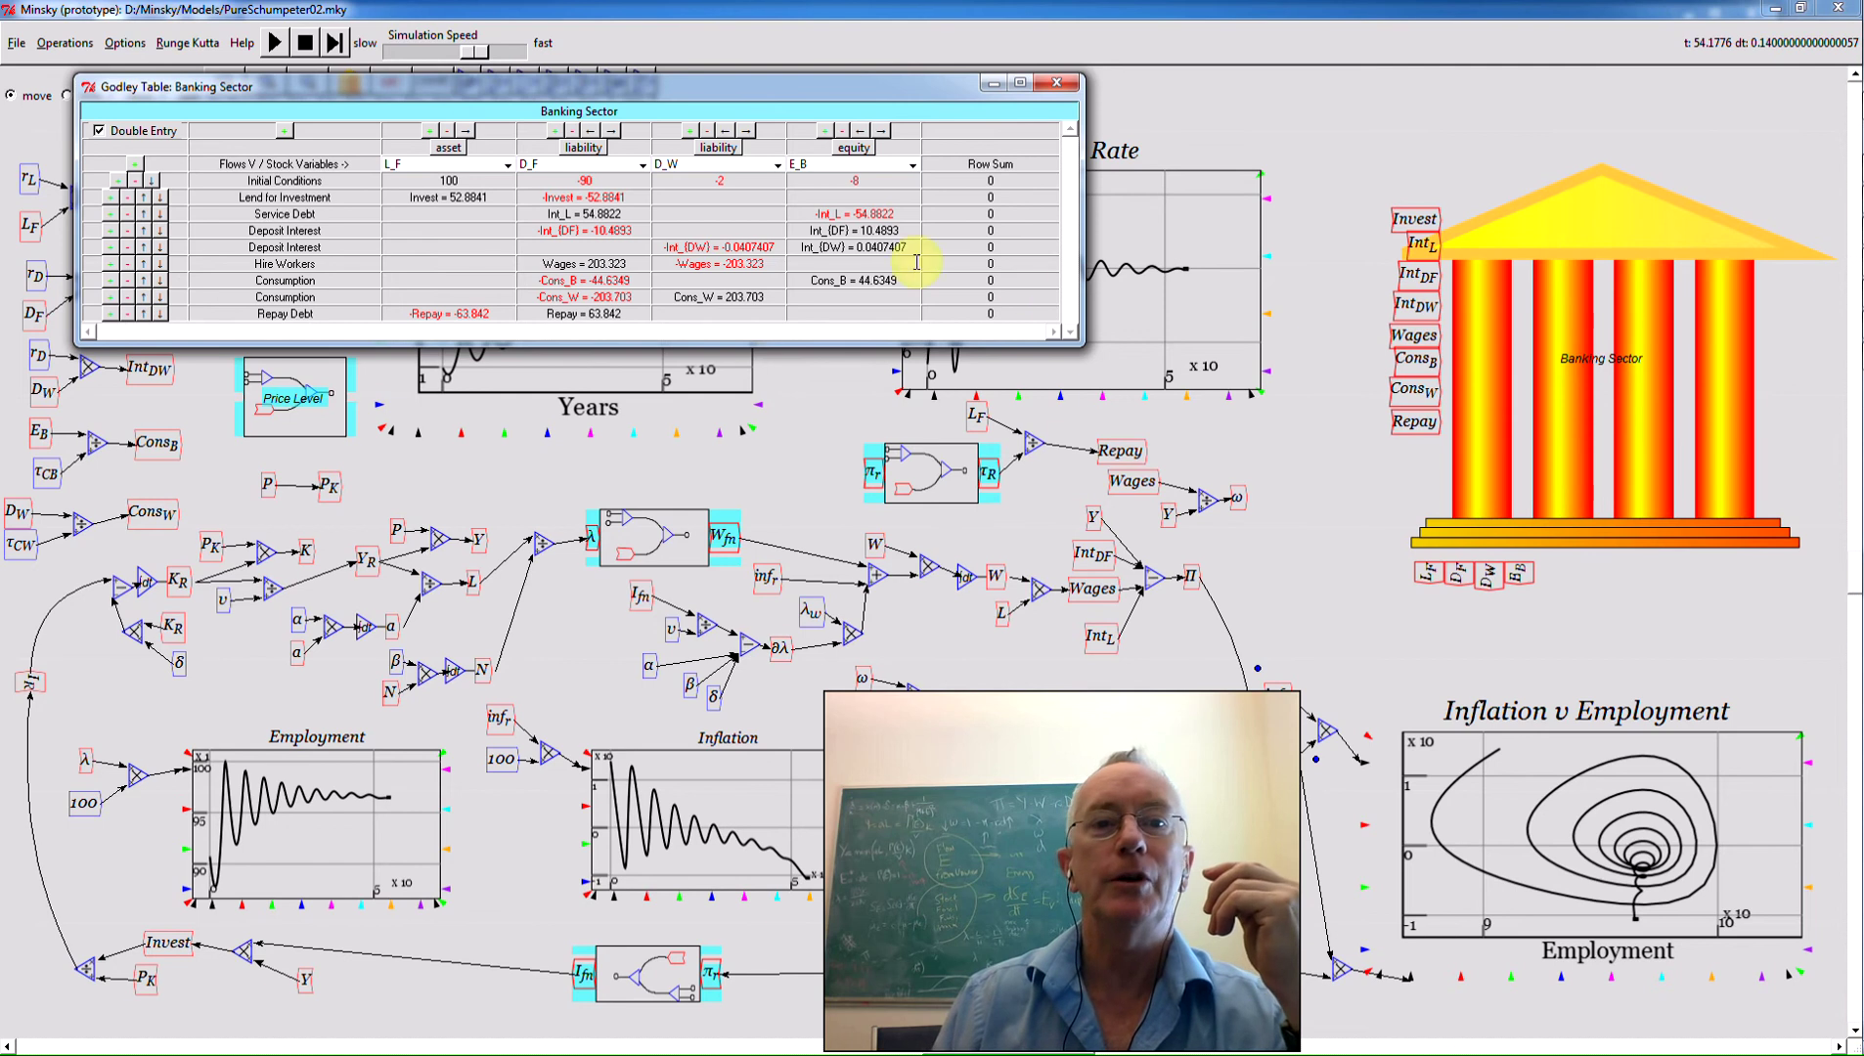
pyautogui.moveTo(413, 79); pyautogui.dragTo(543, 219)
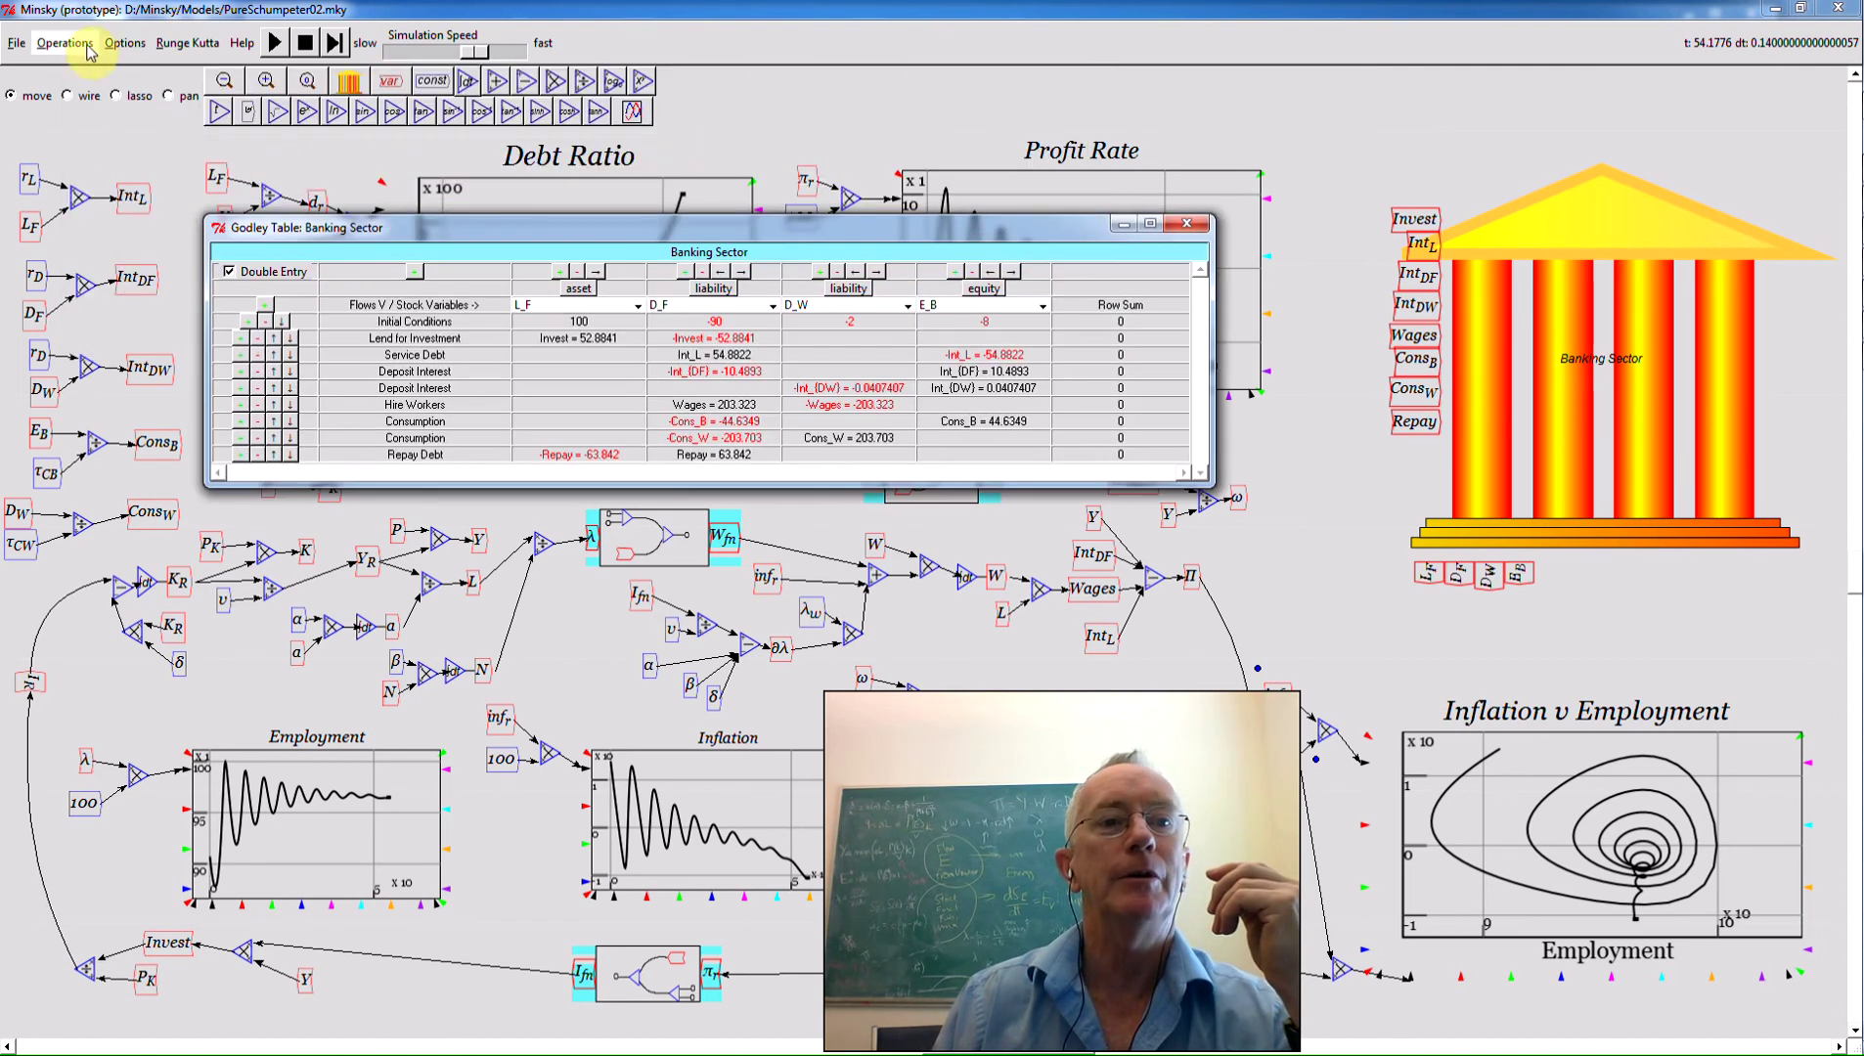
pyautogui.click(124, 43)
pyautogui.click(127, 65)
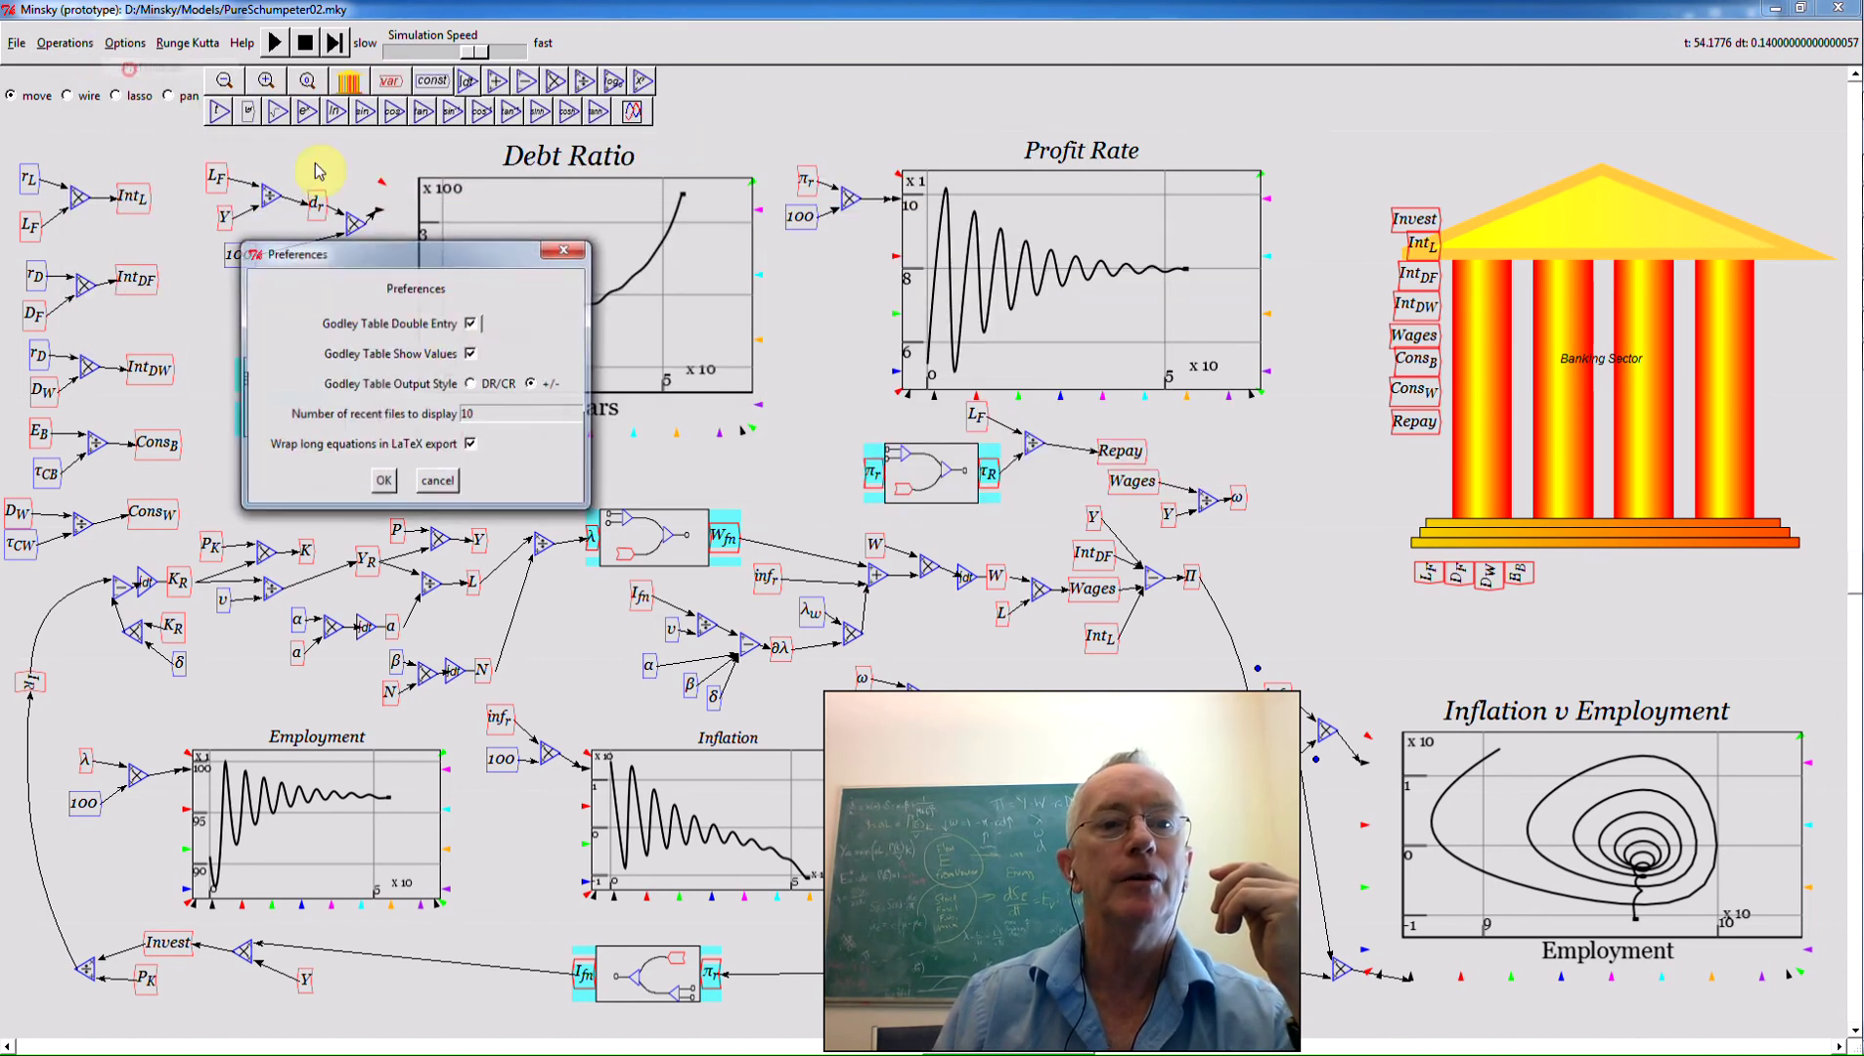
pyautogui.click(471, 353)
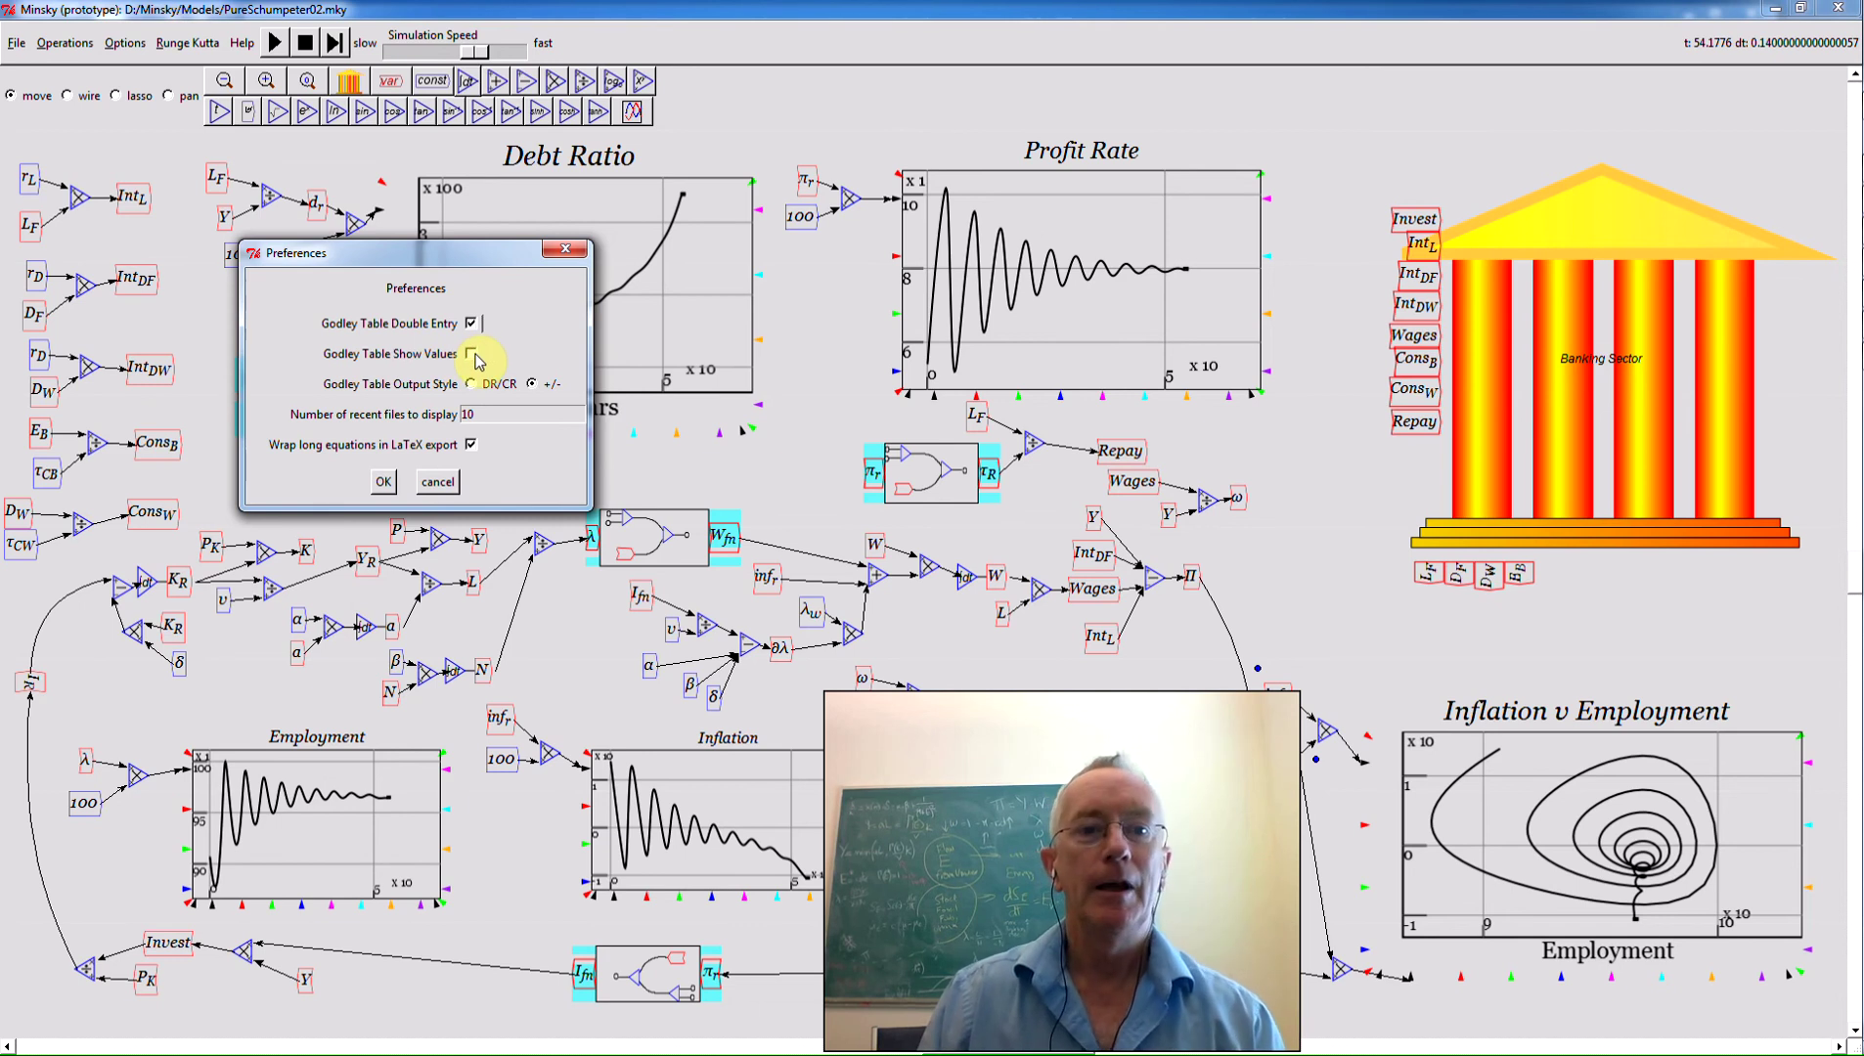
pyautogui.click(384, 483)
pyautogui.hotkey('alt', 'Tab')
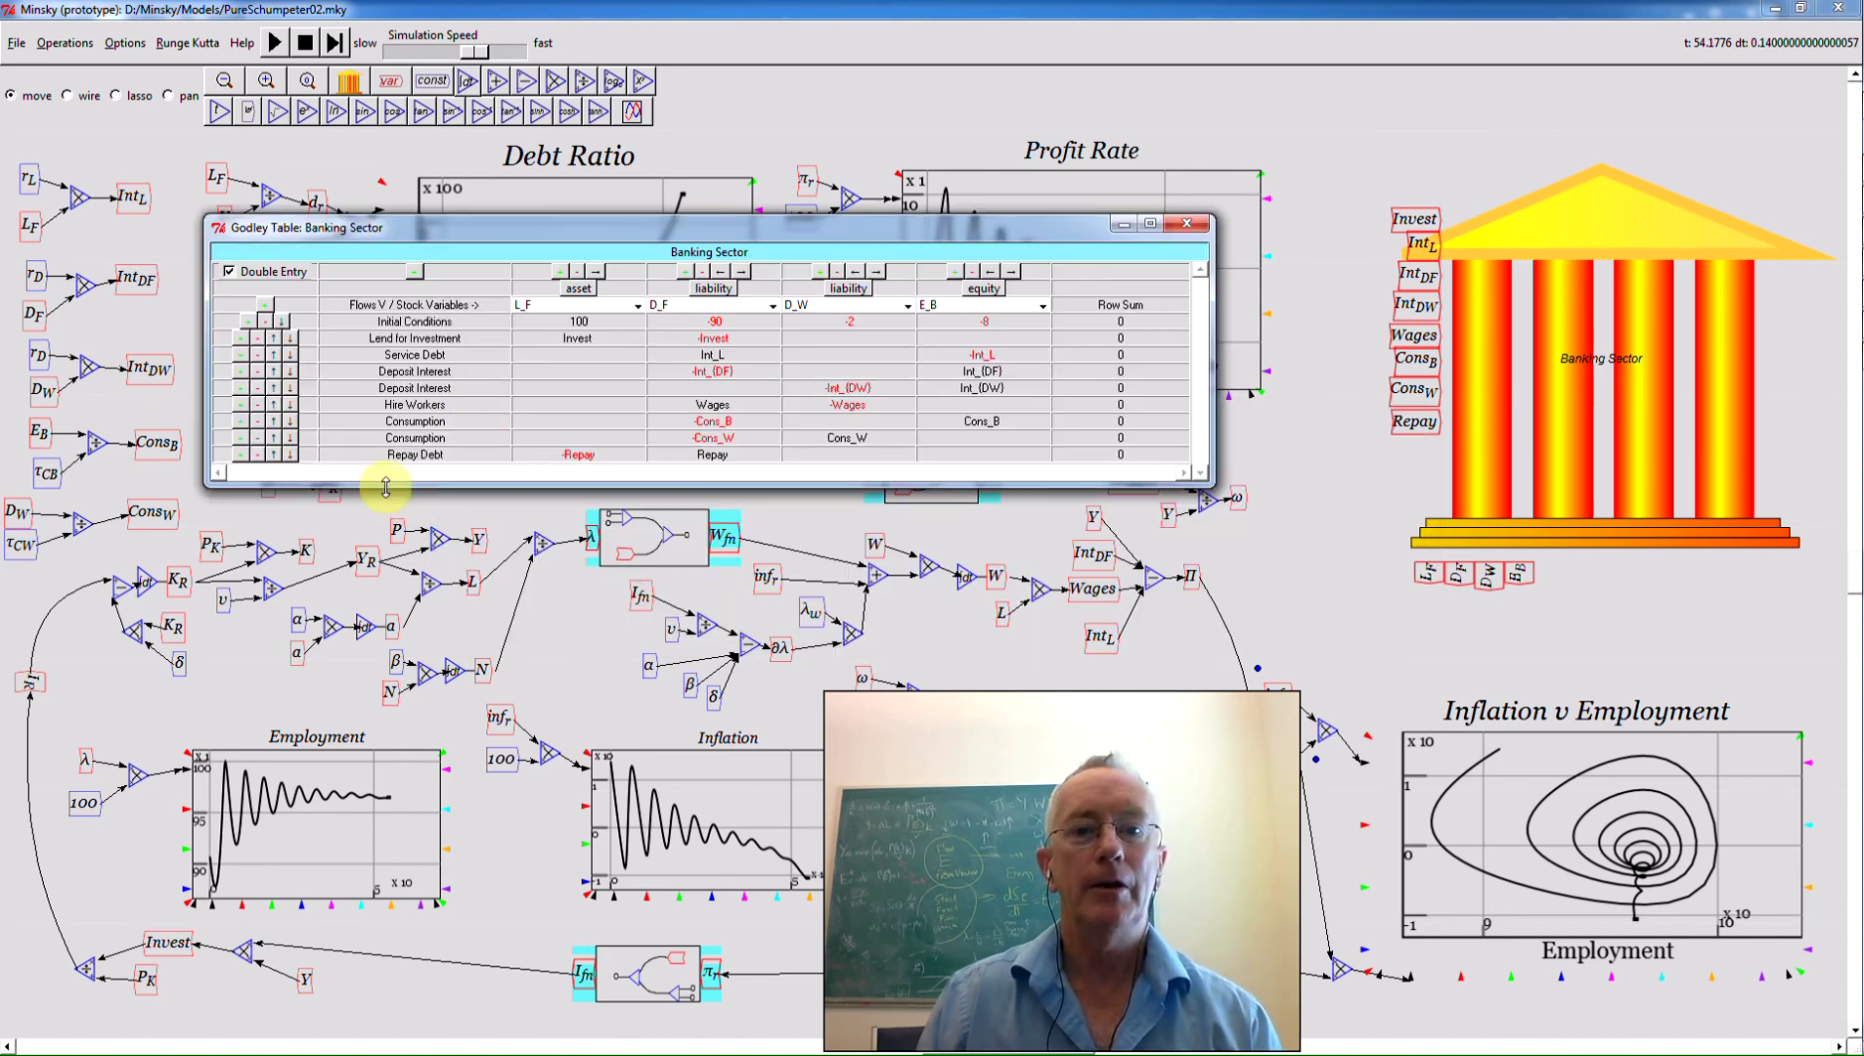
# Add a liability column D_C right after D_F, and a flow row named Dividends below Repay Debt
pyautogui.click(684, 273)
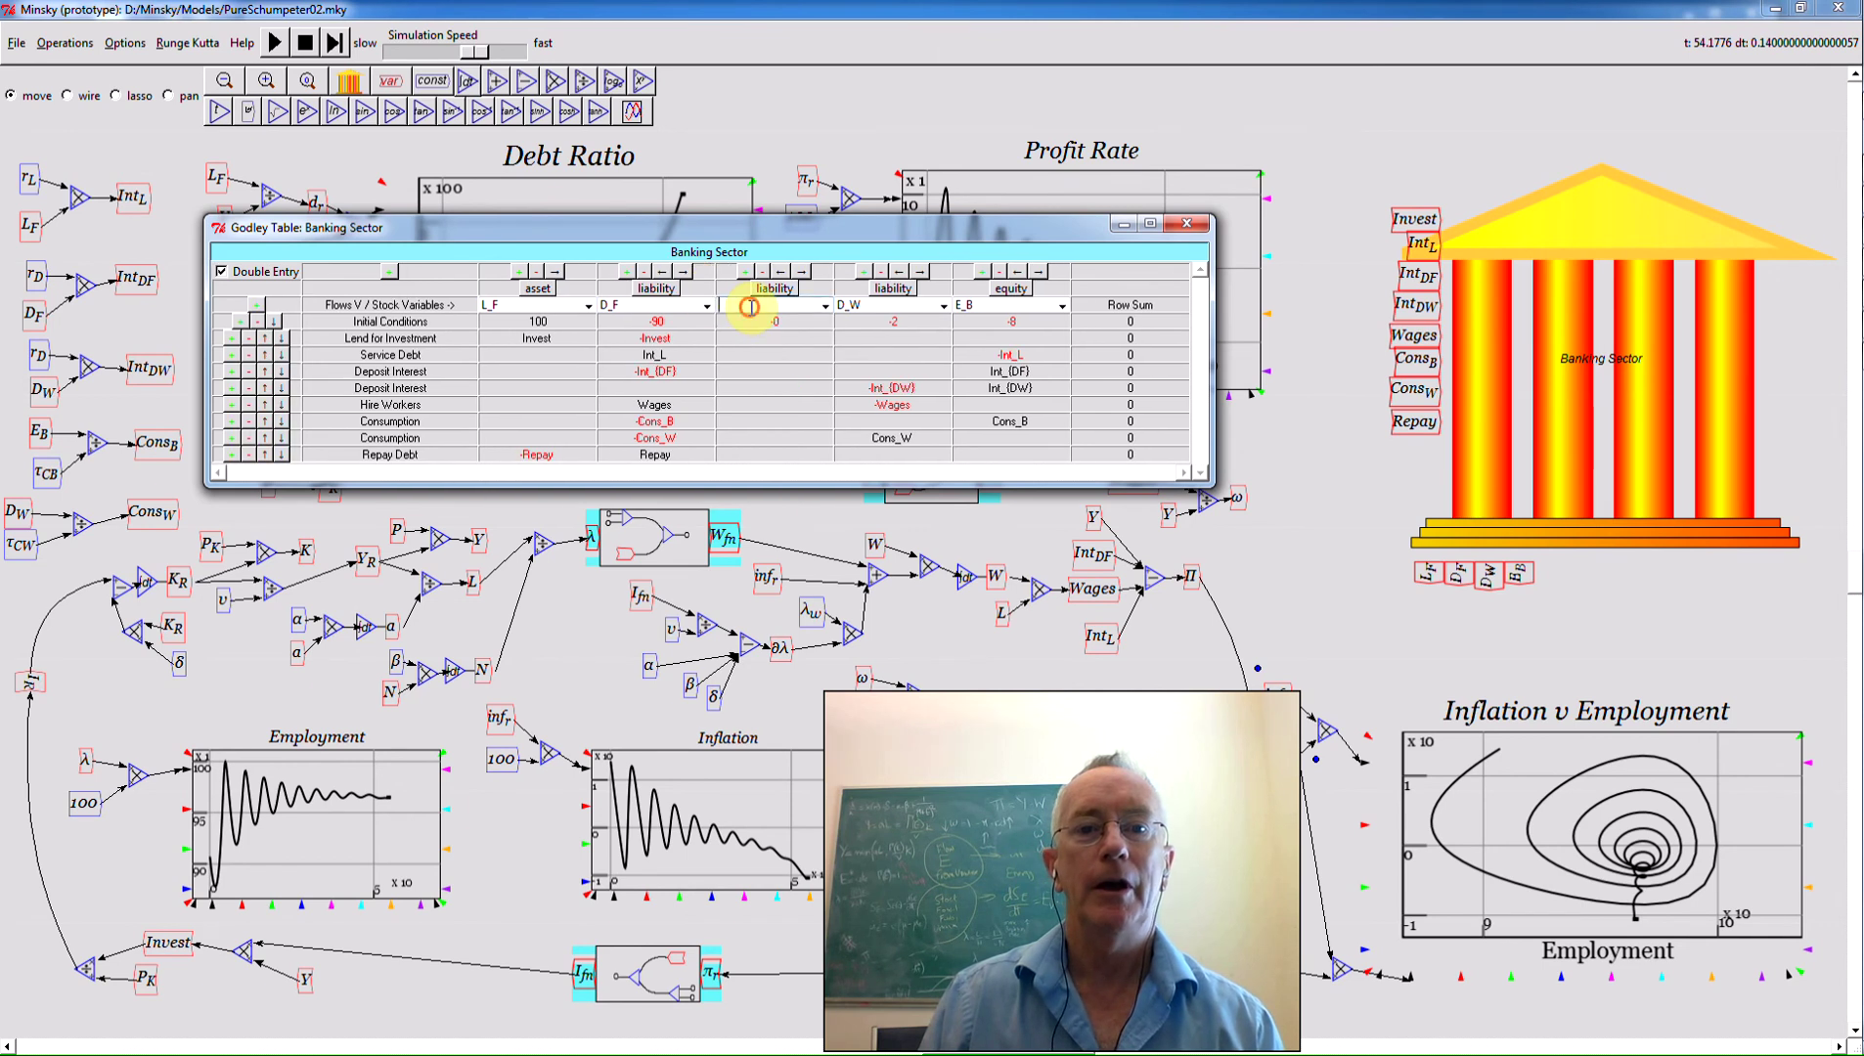
pyautogui.write('D_C')
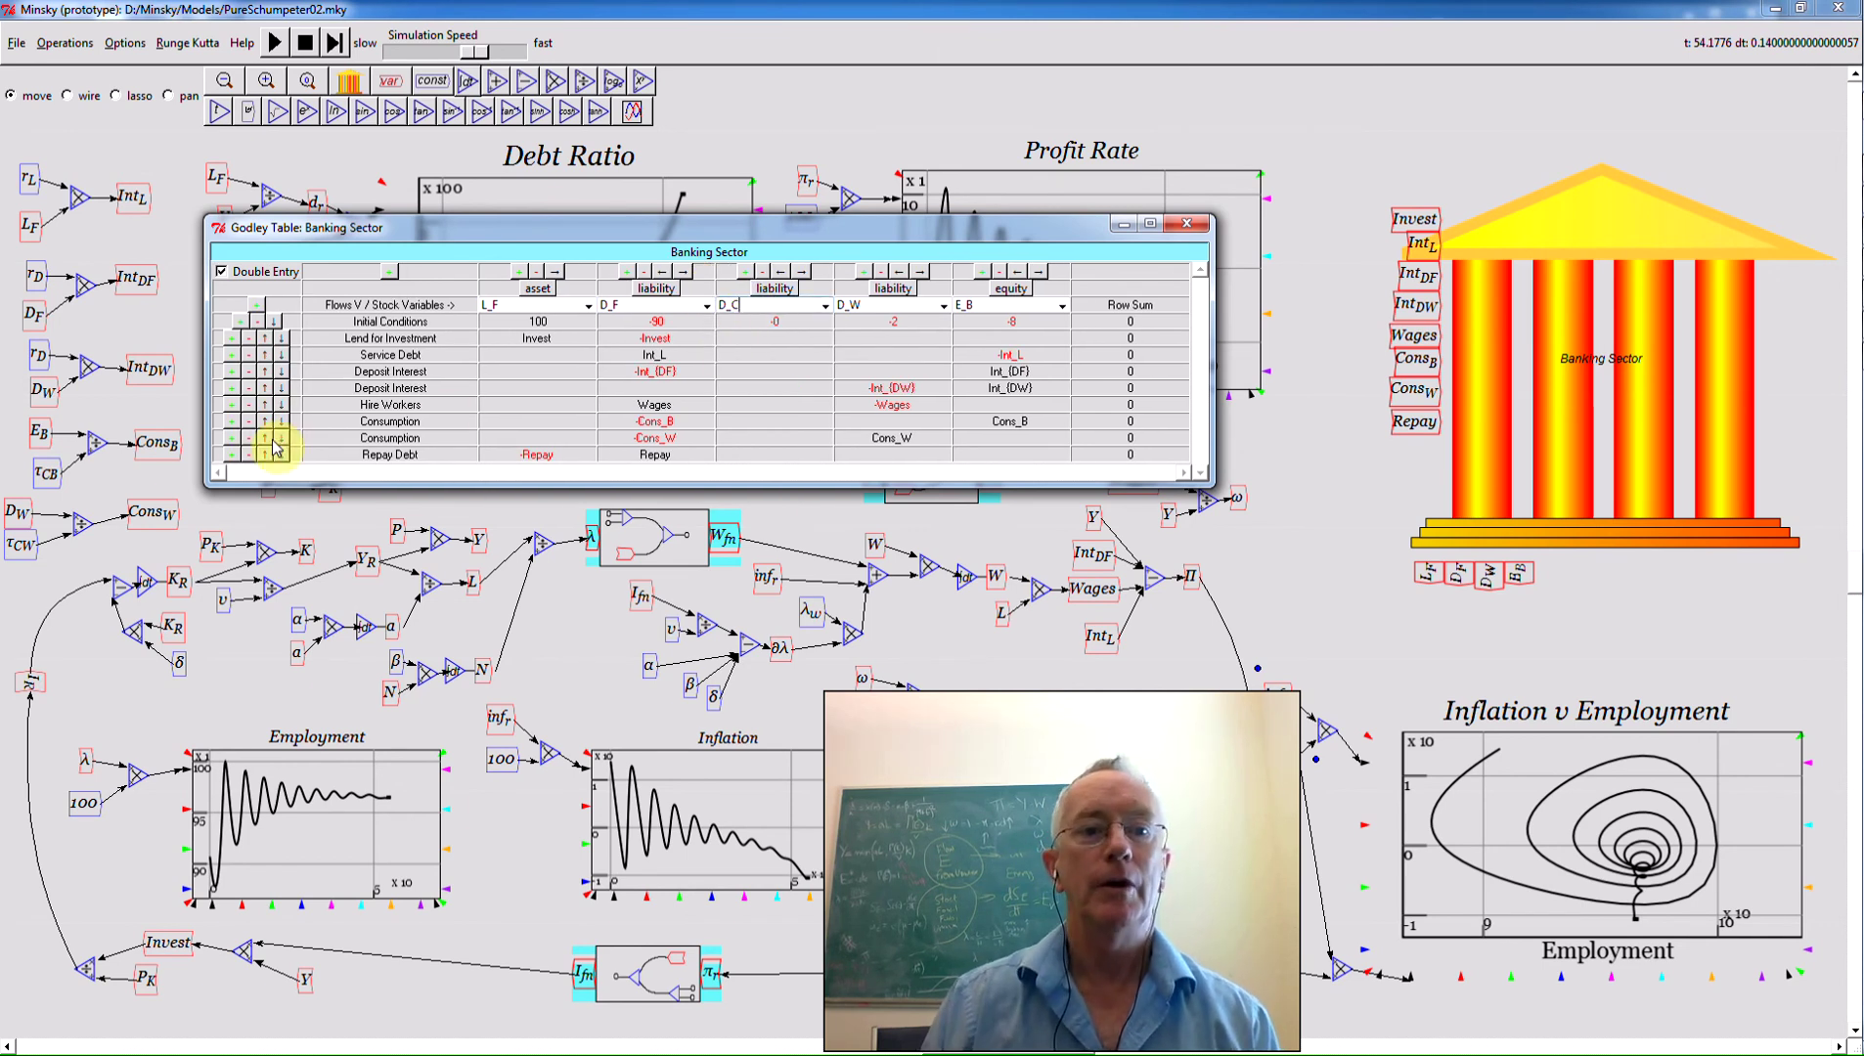
pyautogui.click(230, 454)
pyautogui.click(367, 472)
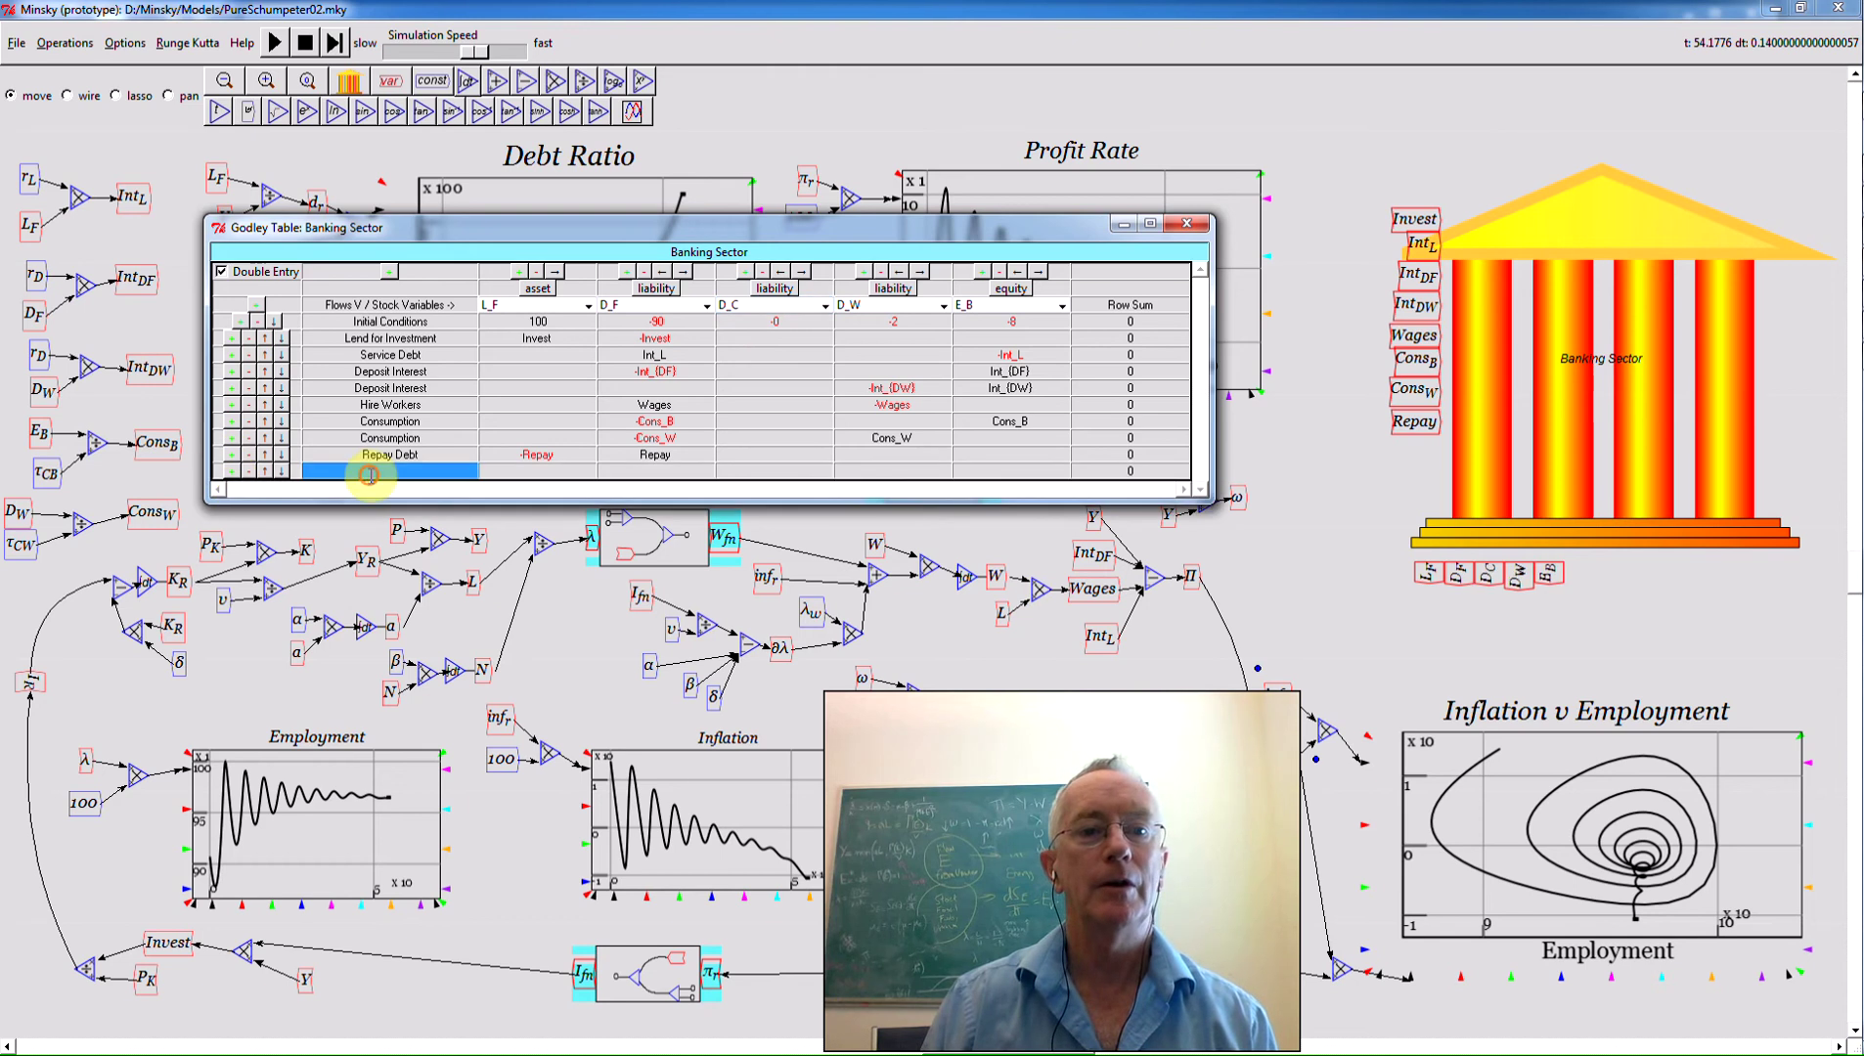
pyautogui.write('Dividends')
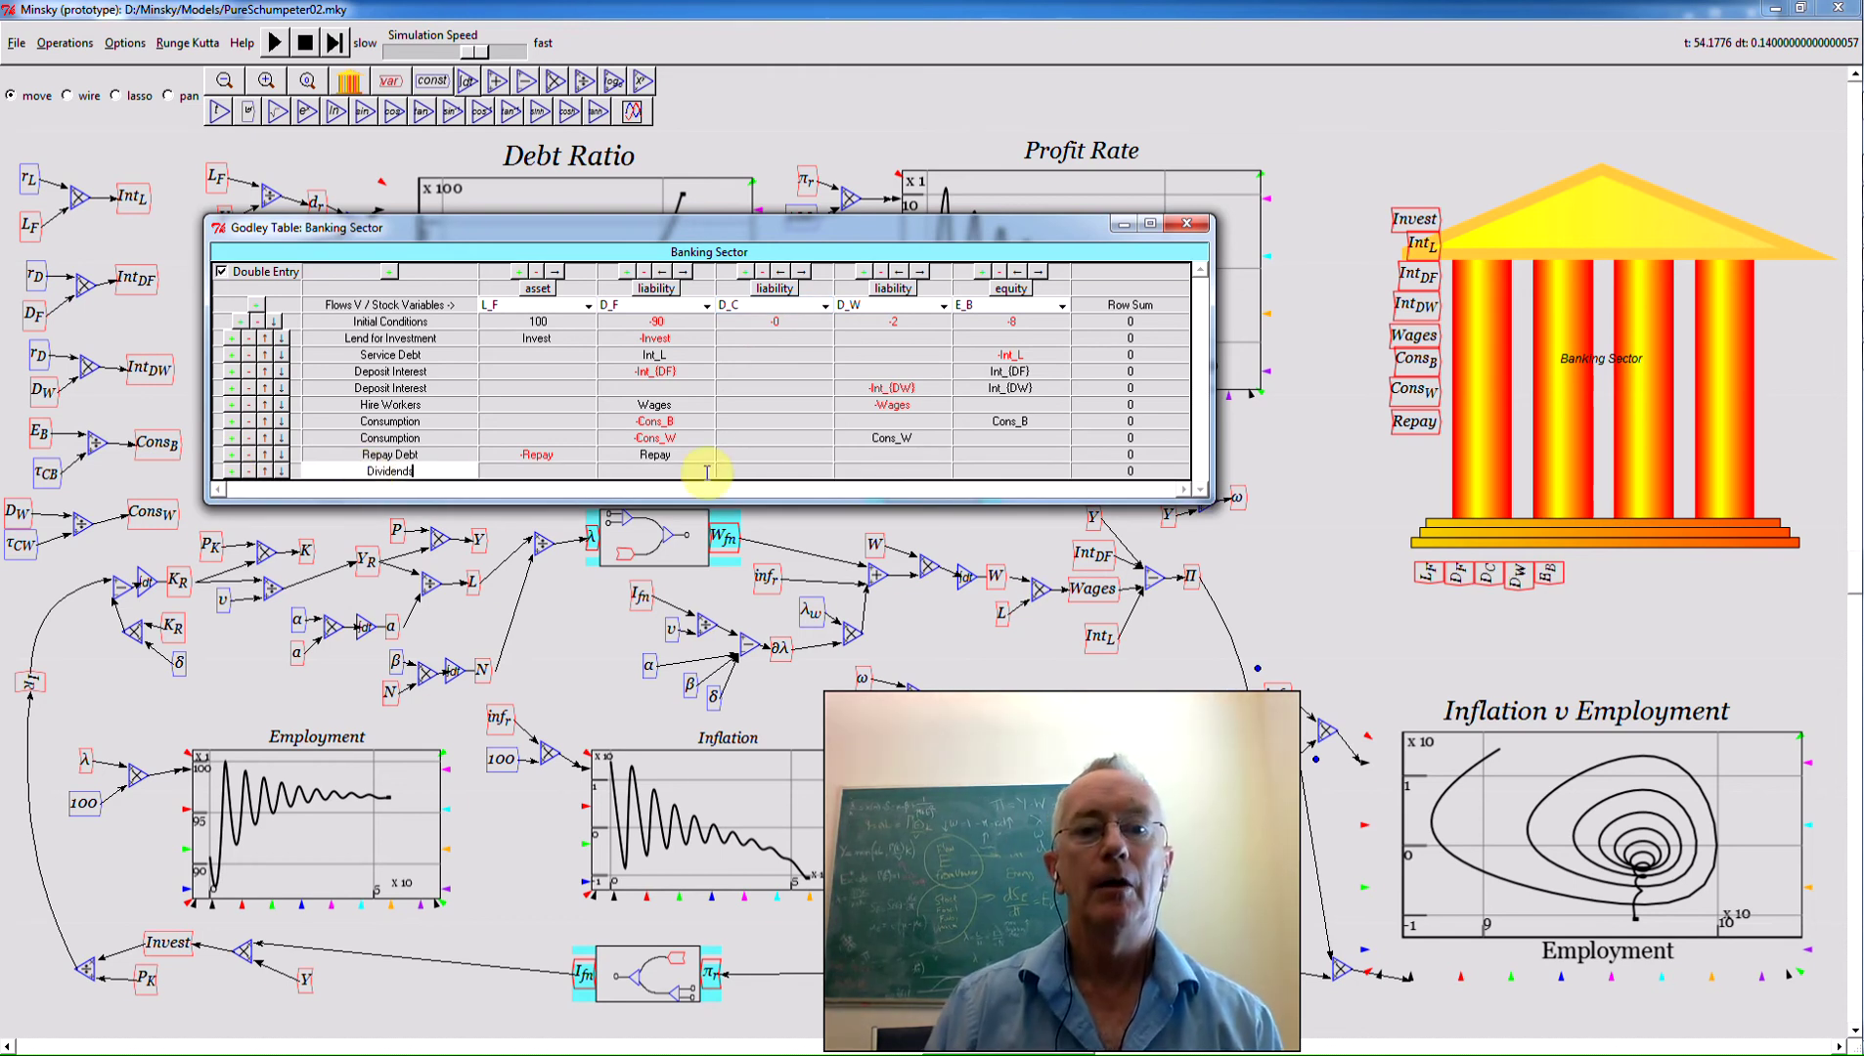
# Fill the Dividends row with Div under D_F and -Div under D_C
pyautogui.click(673, 473)
pyautogui.click(673, 473)
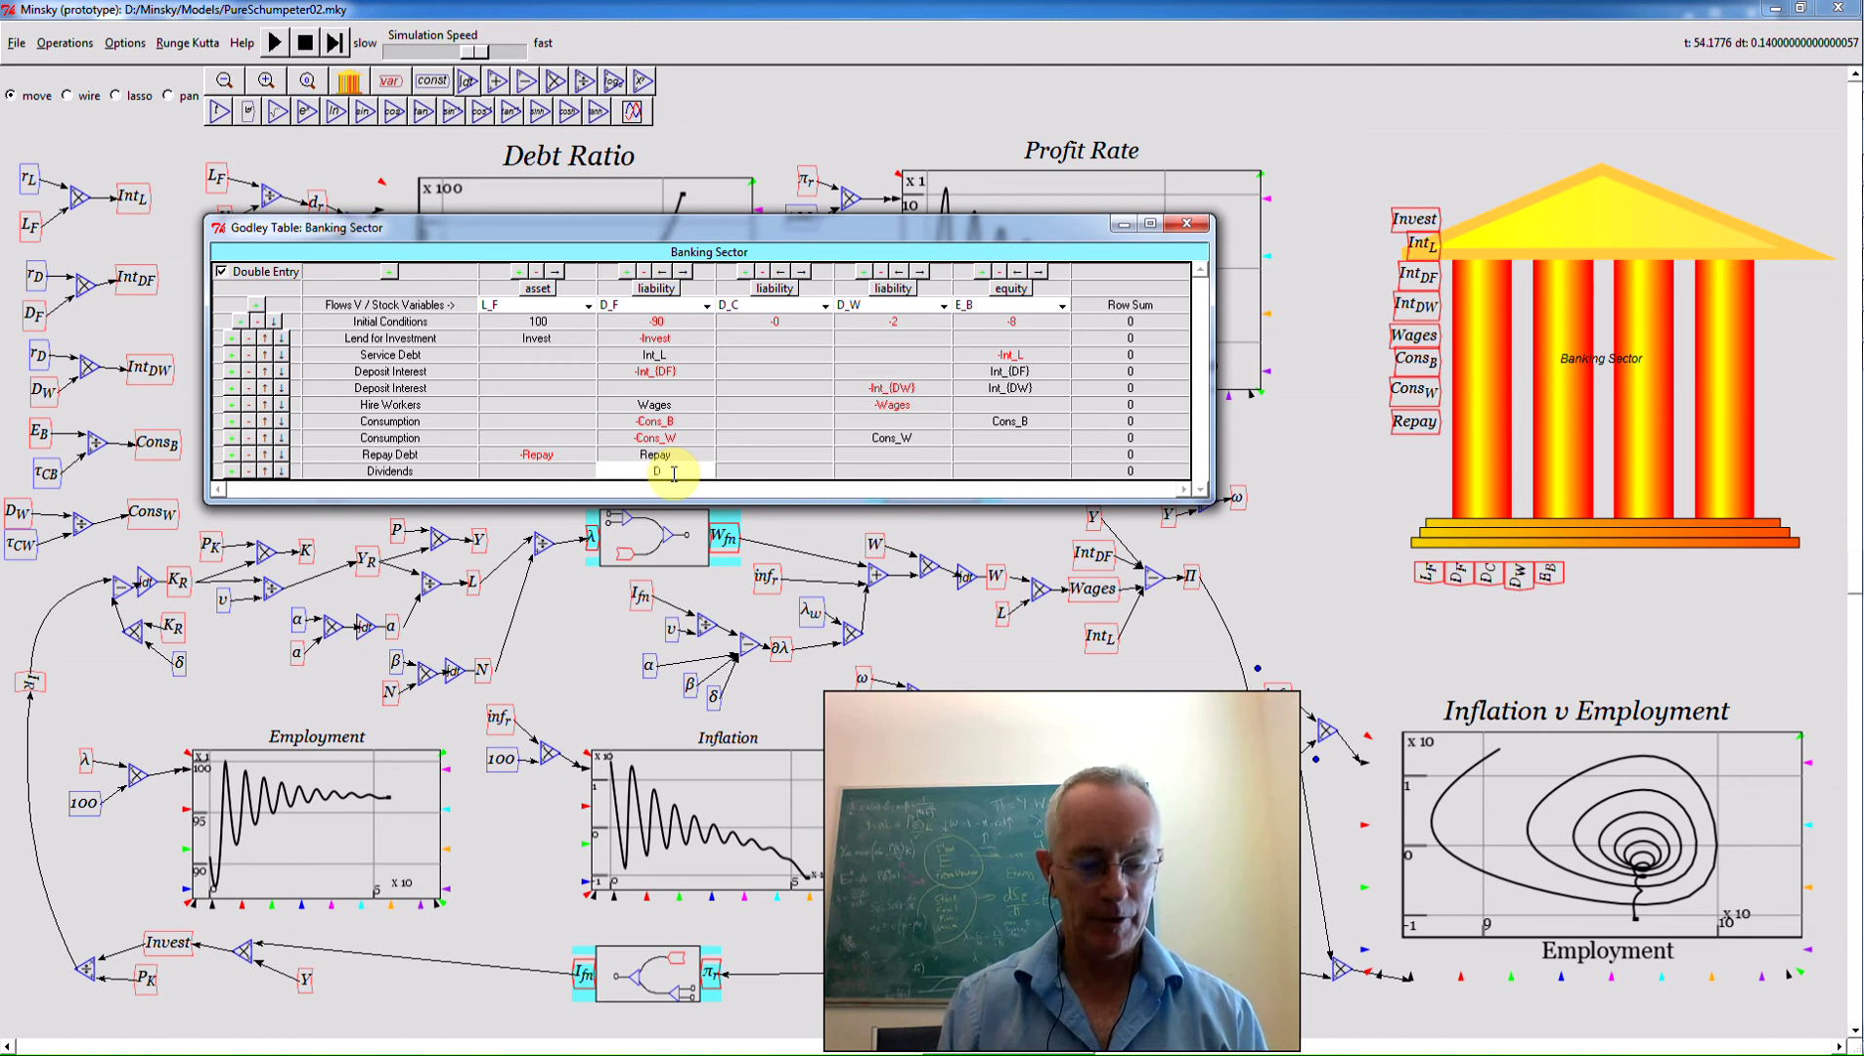
pyautogui.click(760, 470)
pyautogui.click(761, 470)
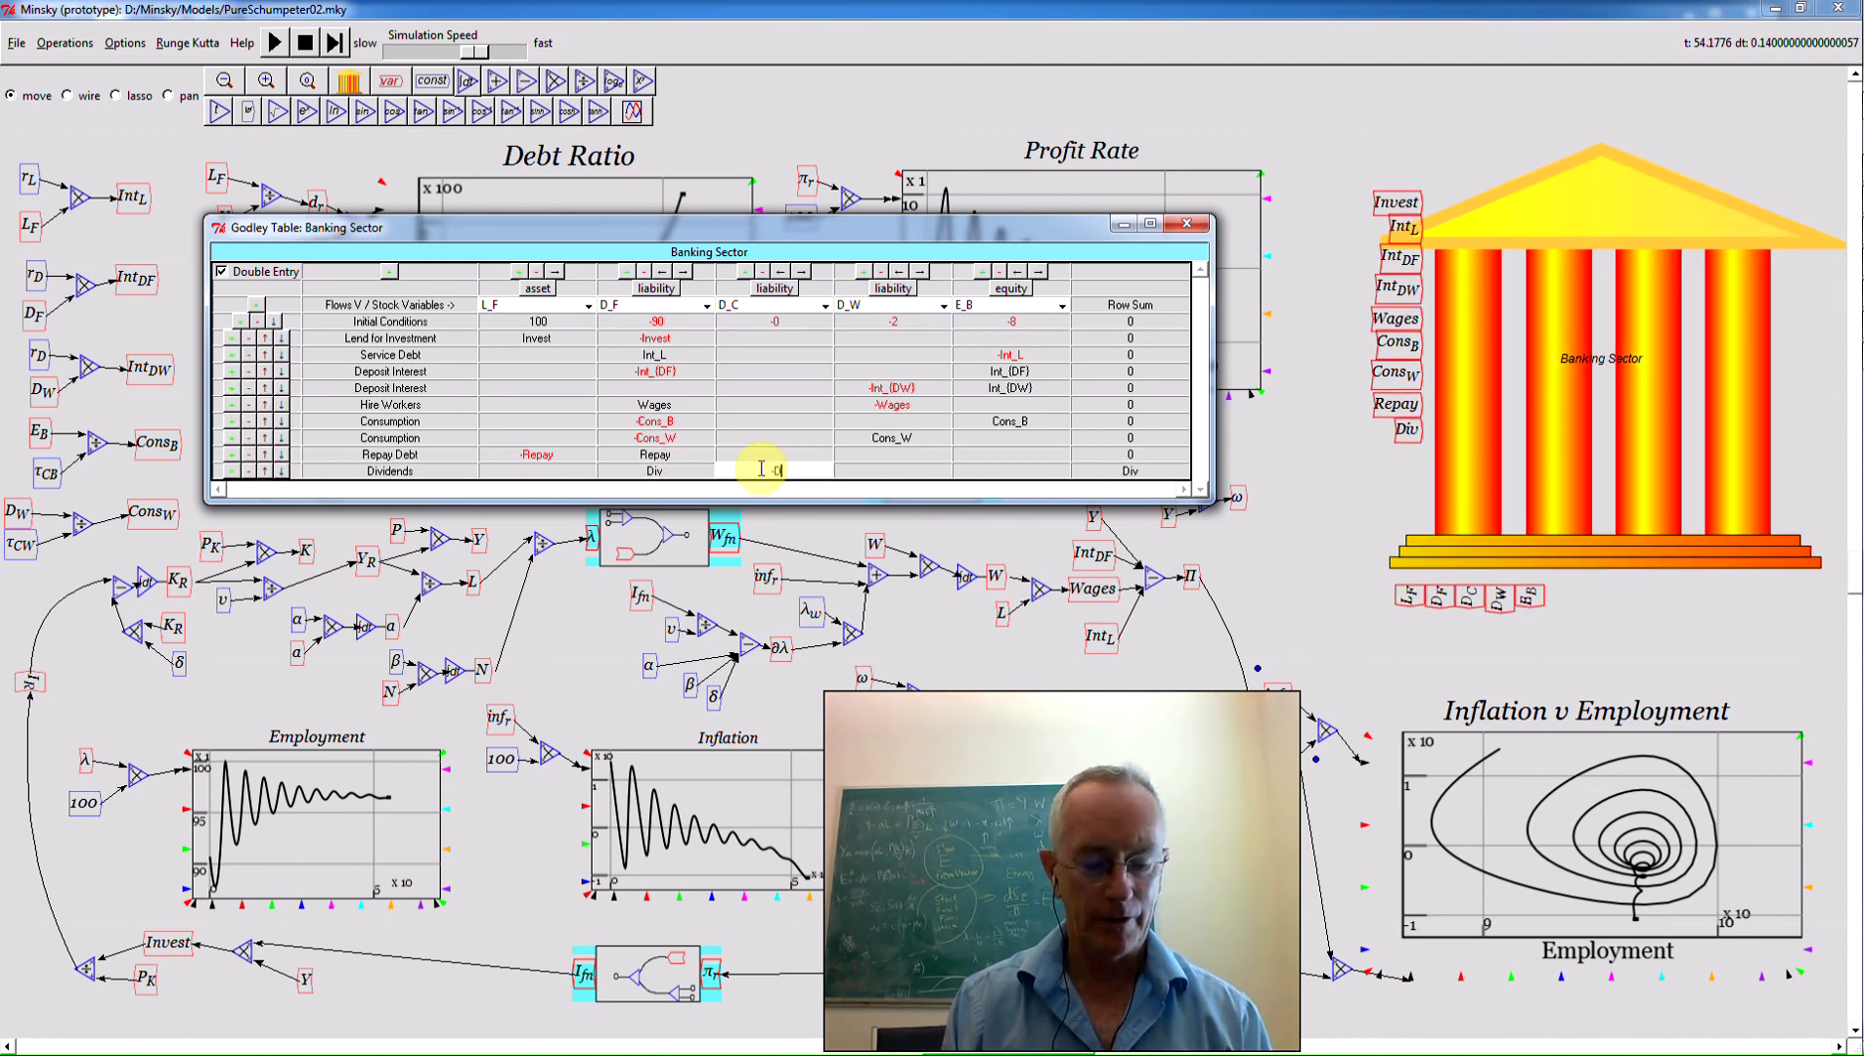
pyautogui.press('Return')
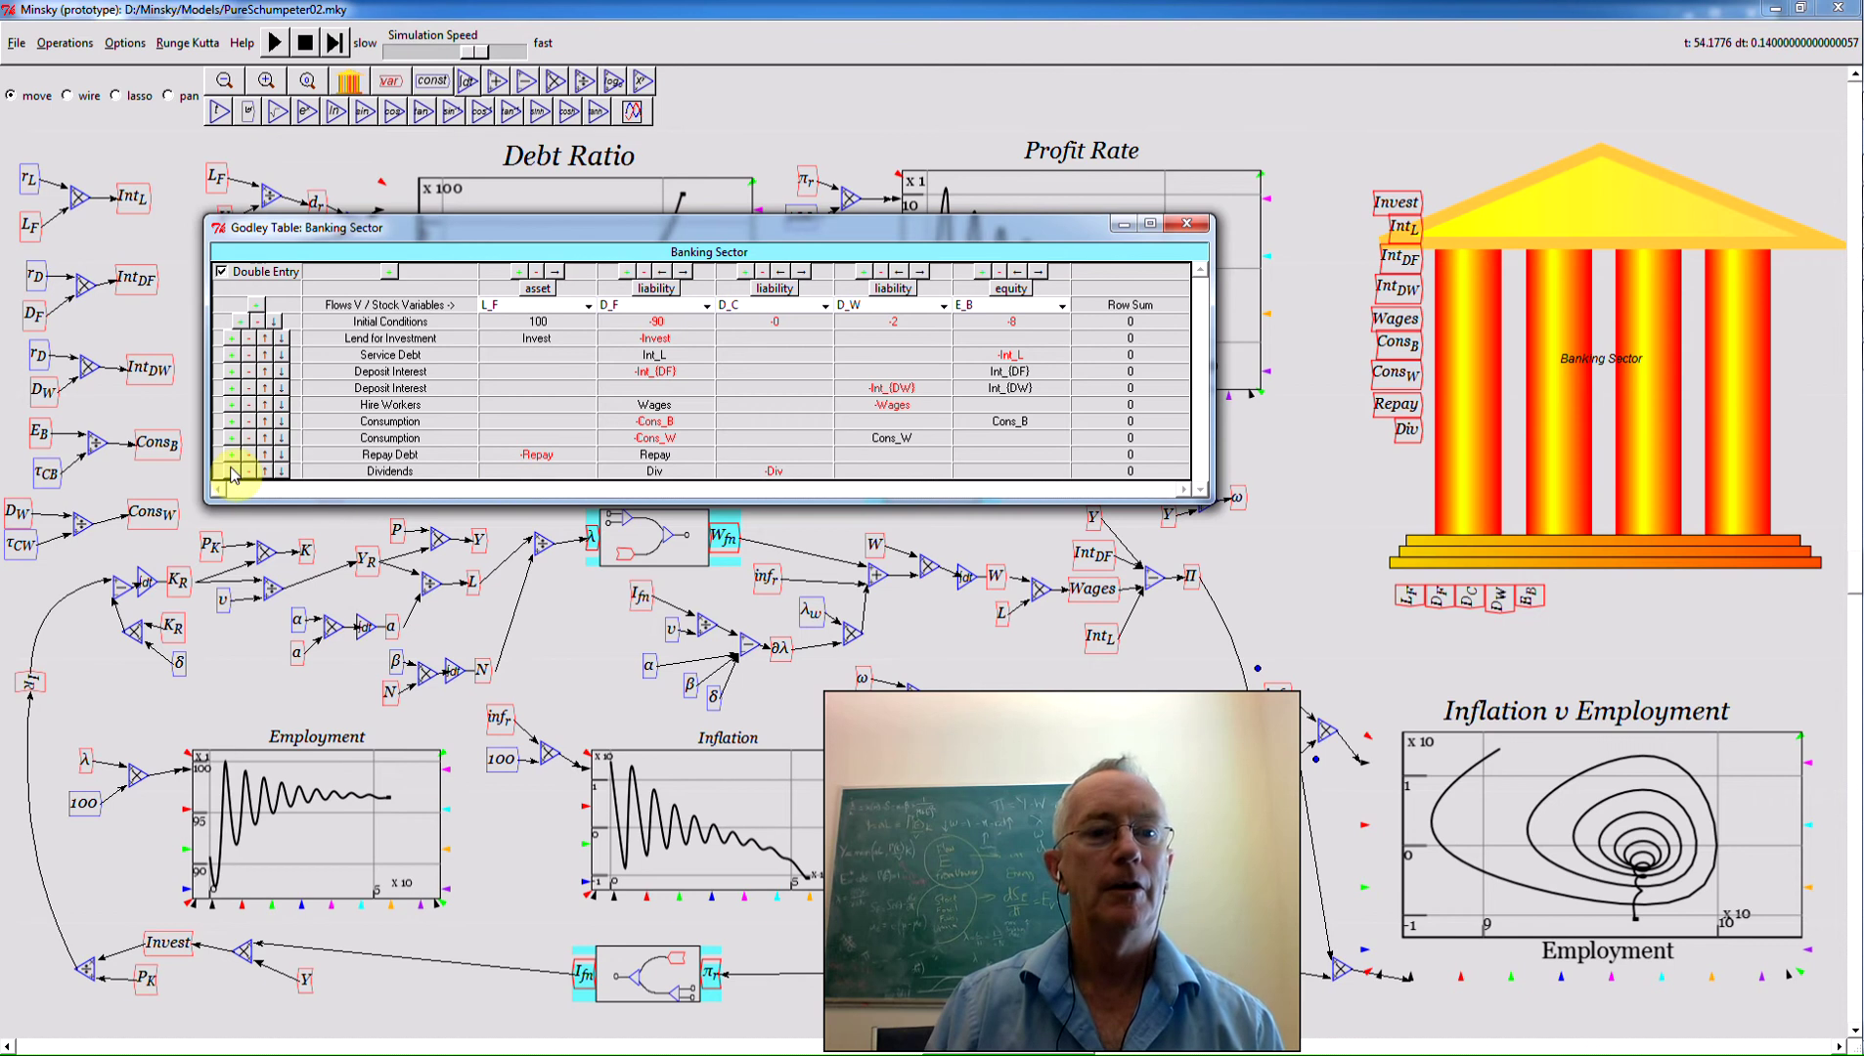
# Add a Consumption row below Dividends, with Cons_C under D_C and -Cons_C under D_F
pyautogui.click(232, 471)
pyautogui.click(395, 487)
pyautogui.click(395, 487)
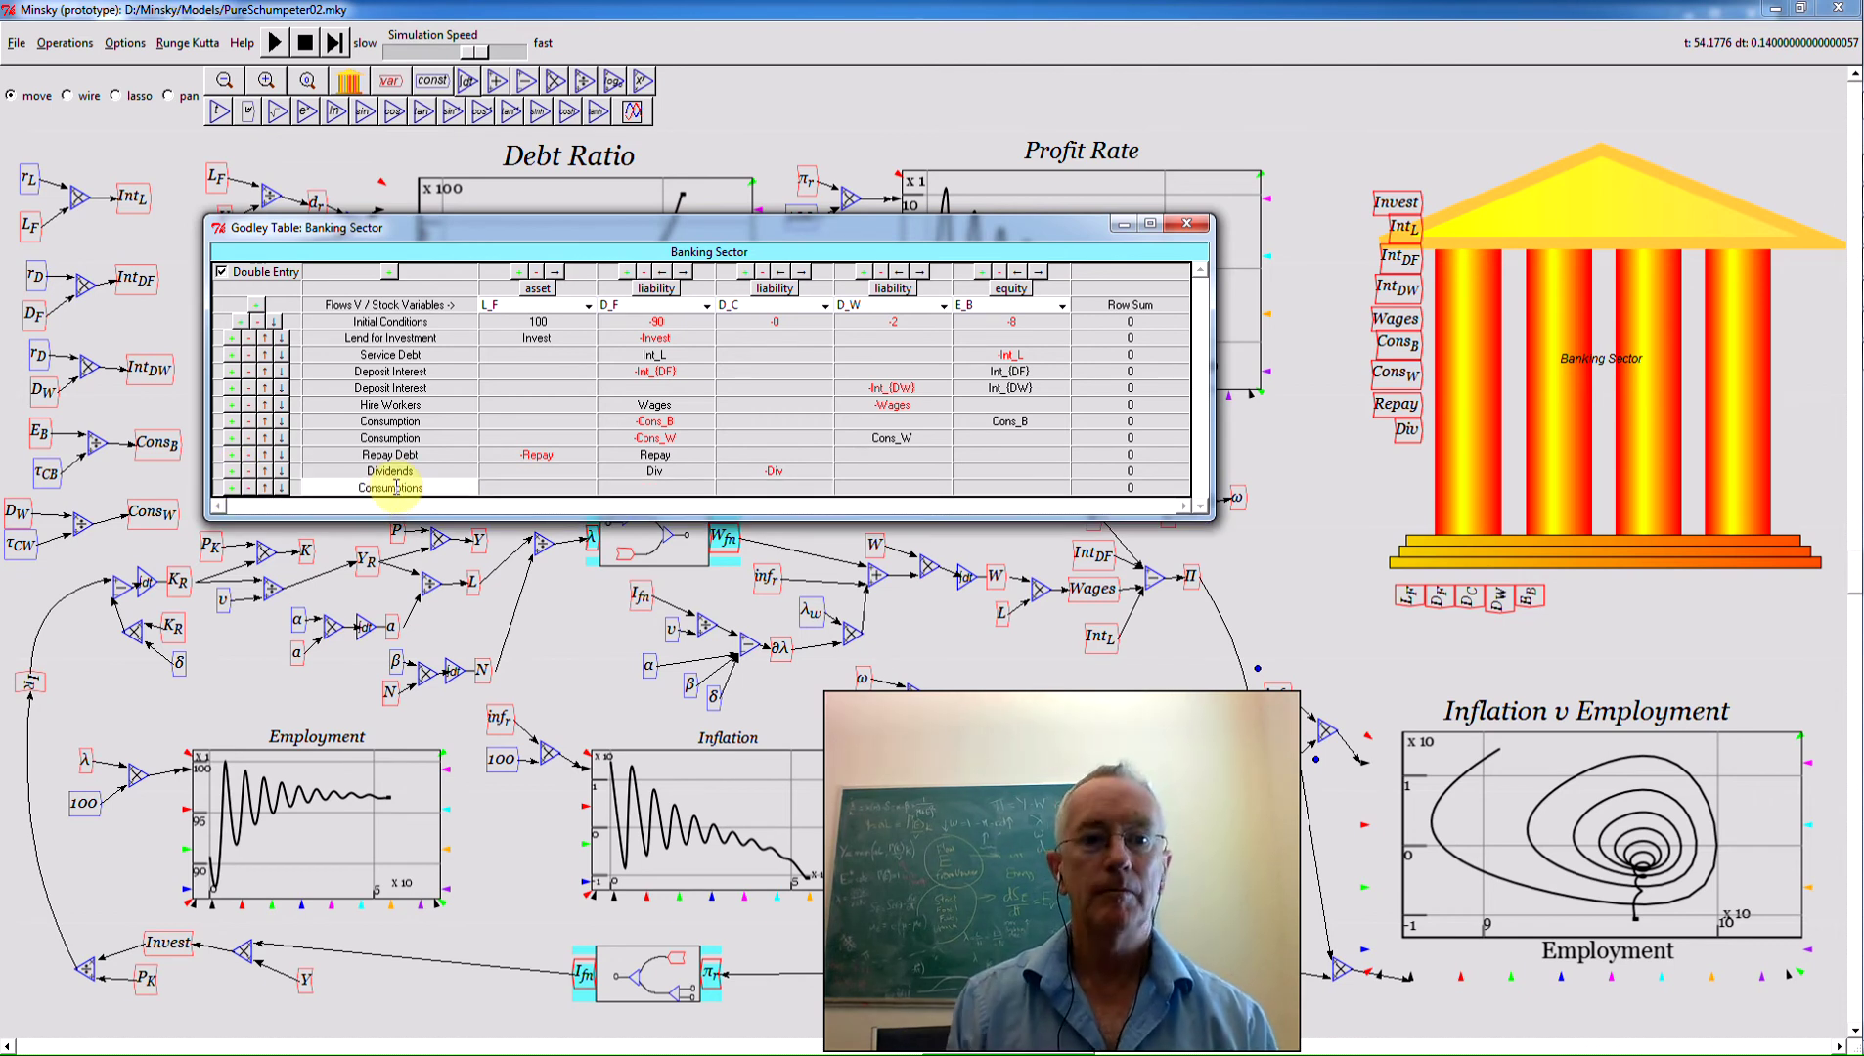
pyautogui.press('Return')
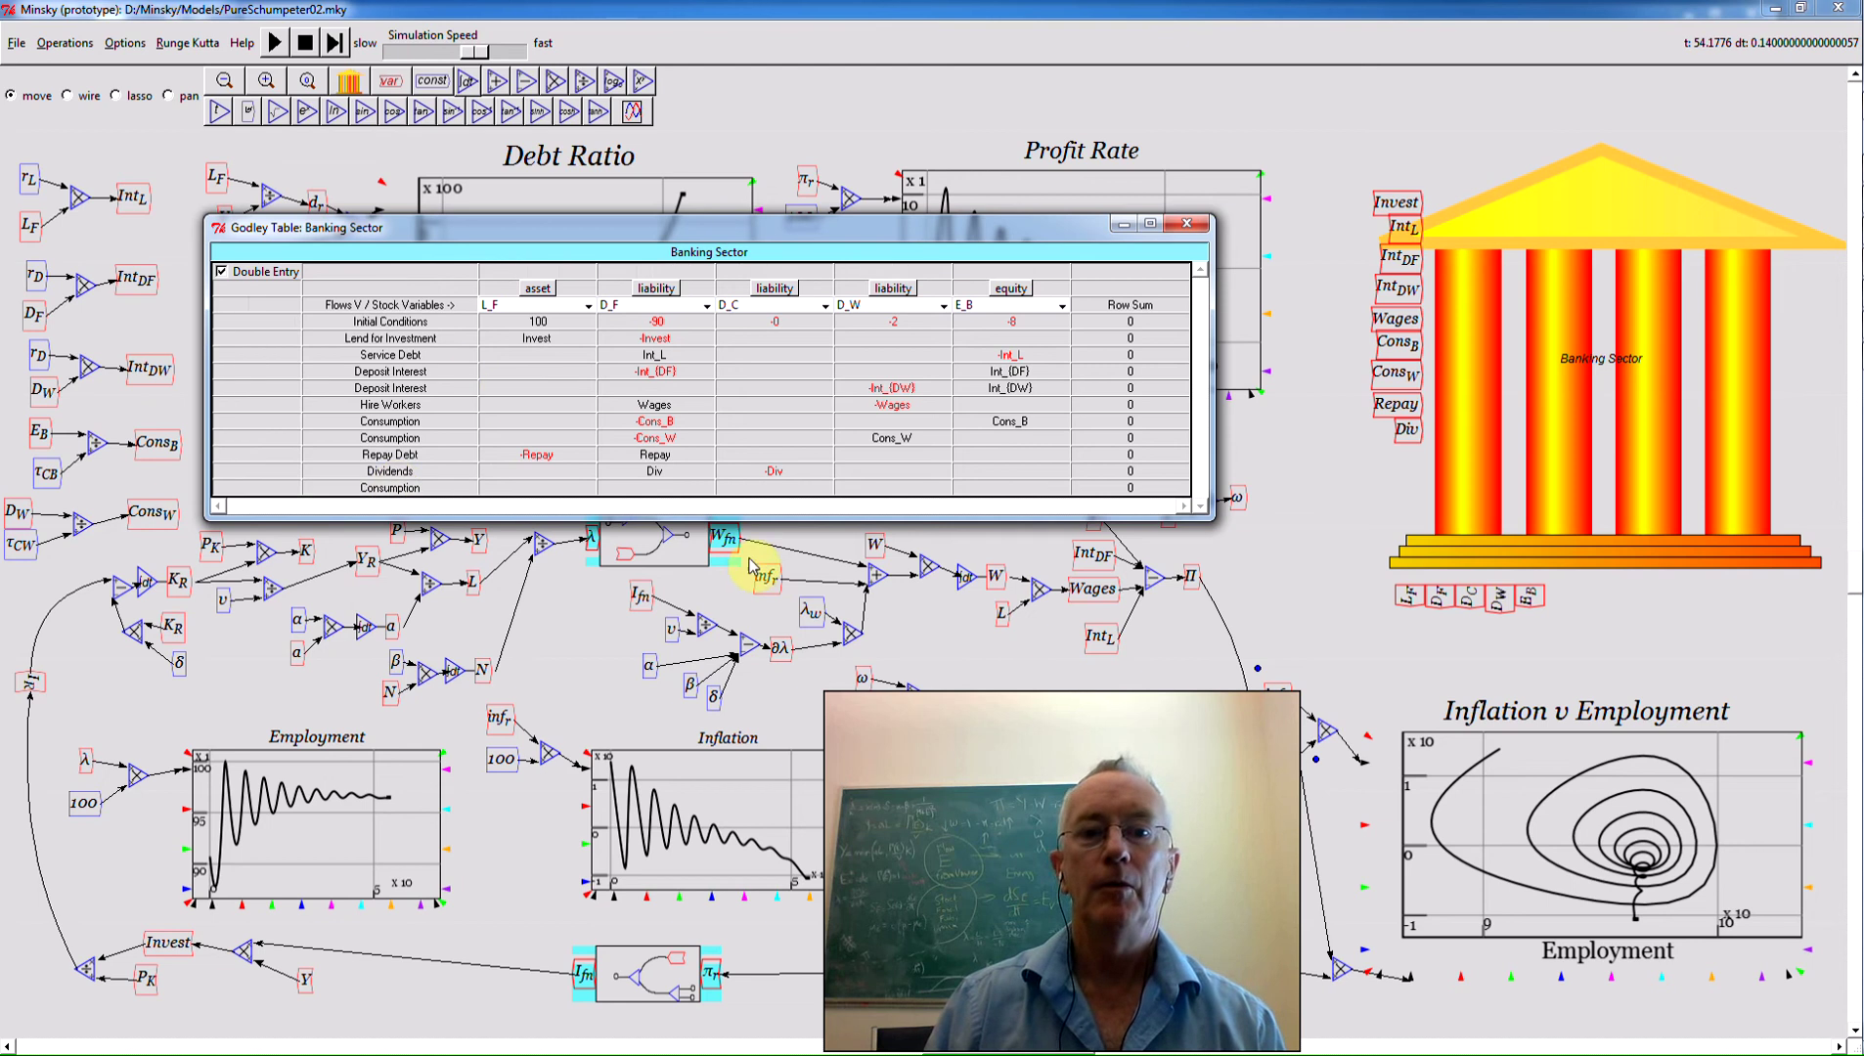
pyautogui.doubleClick(773, 486)
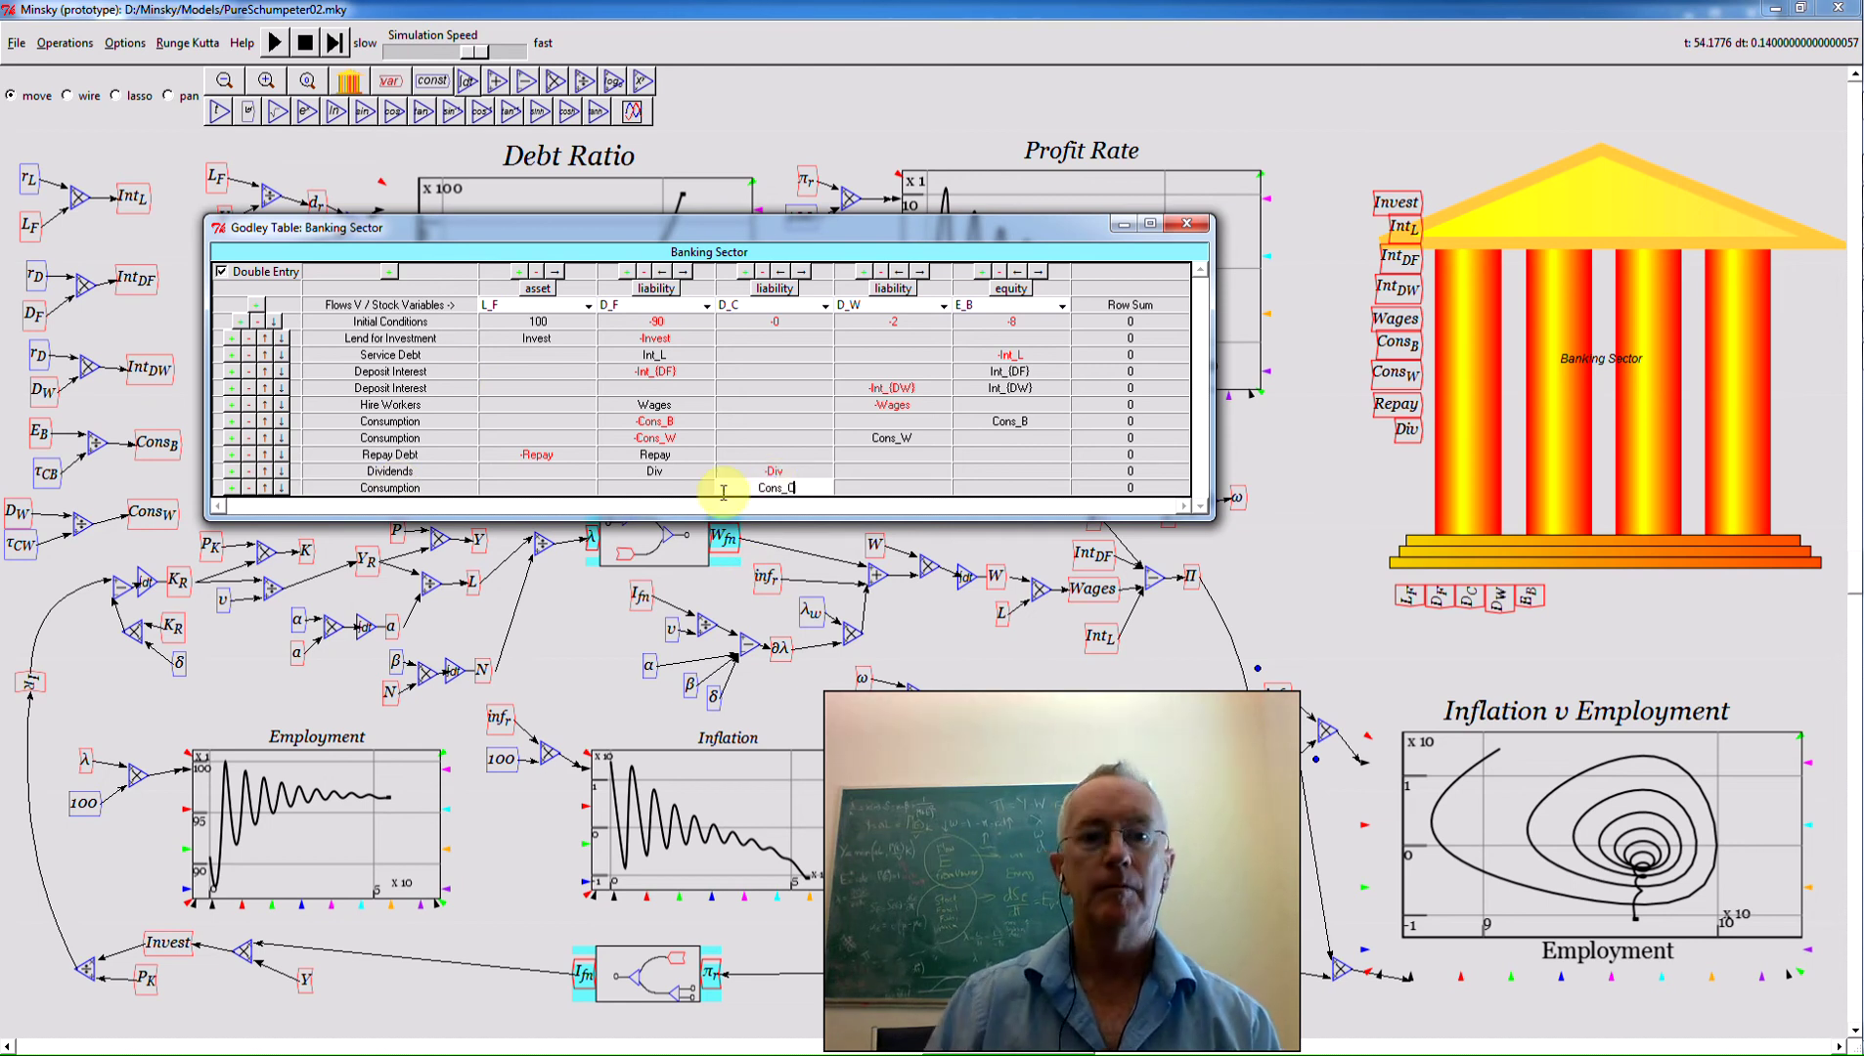
pyautogui.doubleClick(661, 487)
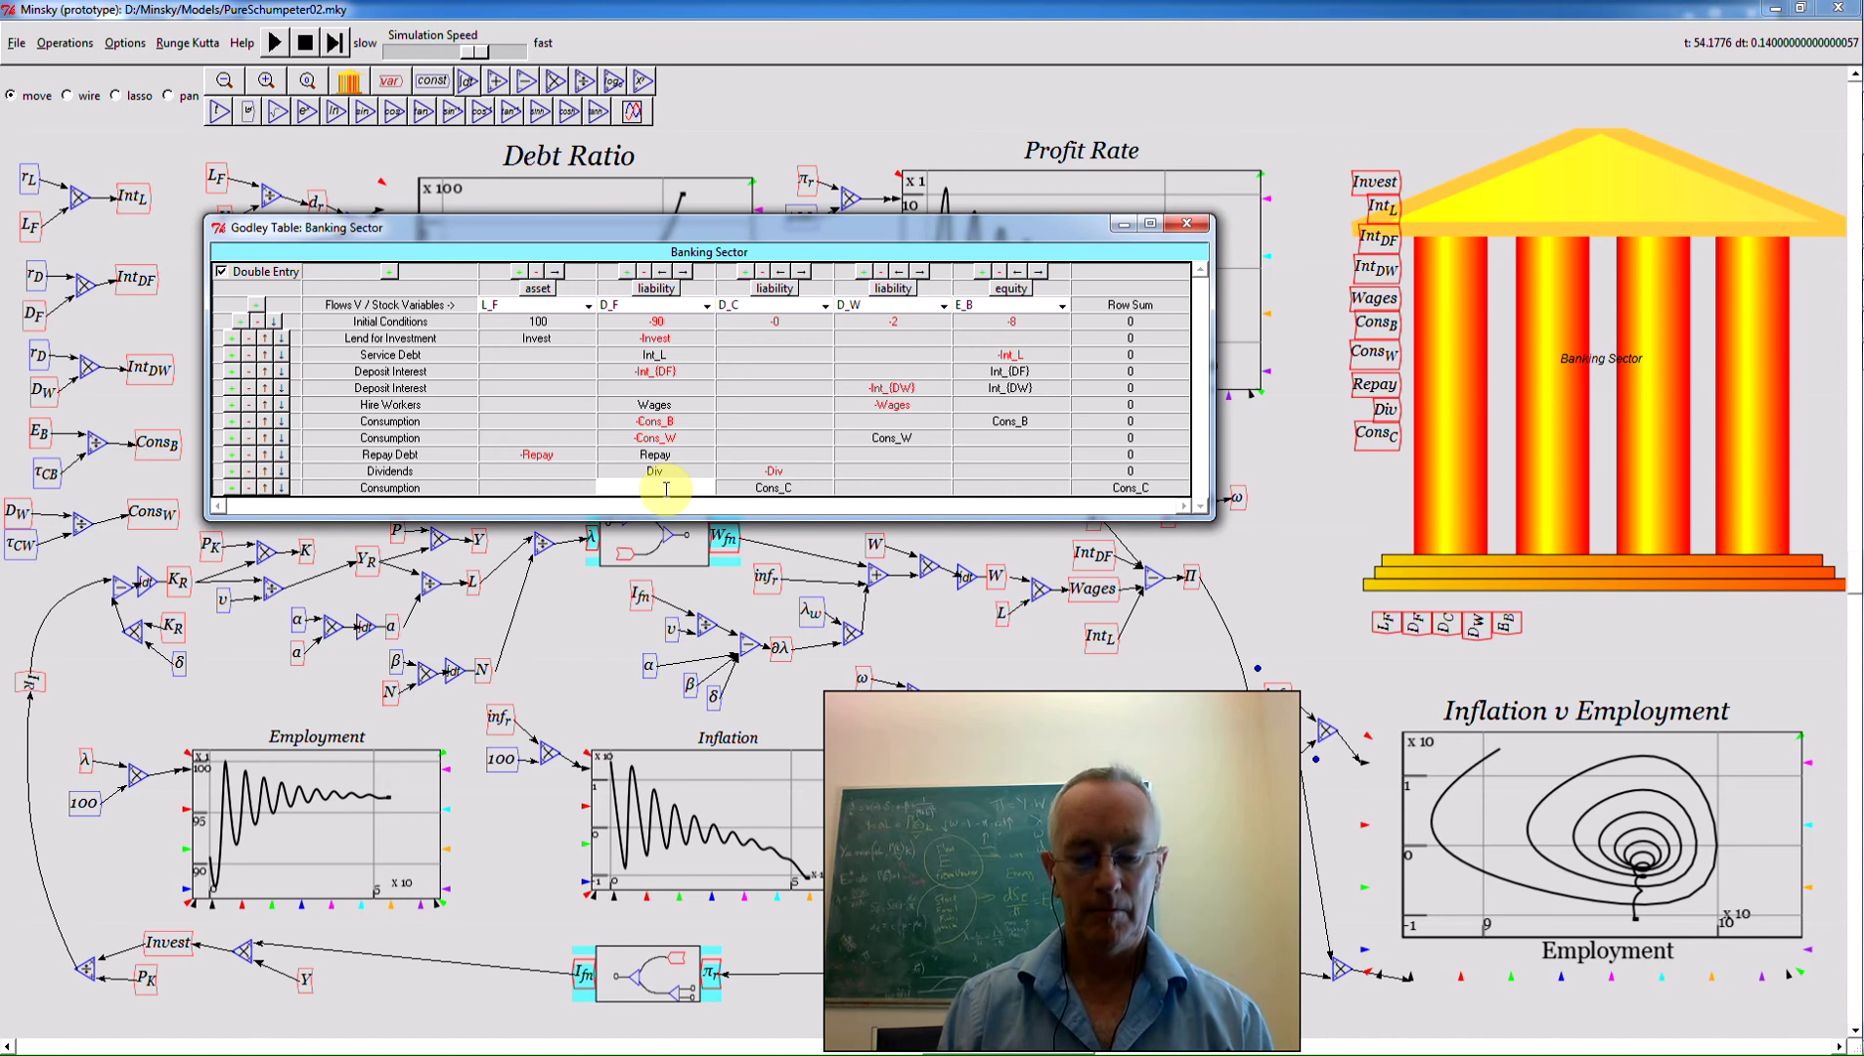
pyautogui.write('-Cons_C')
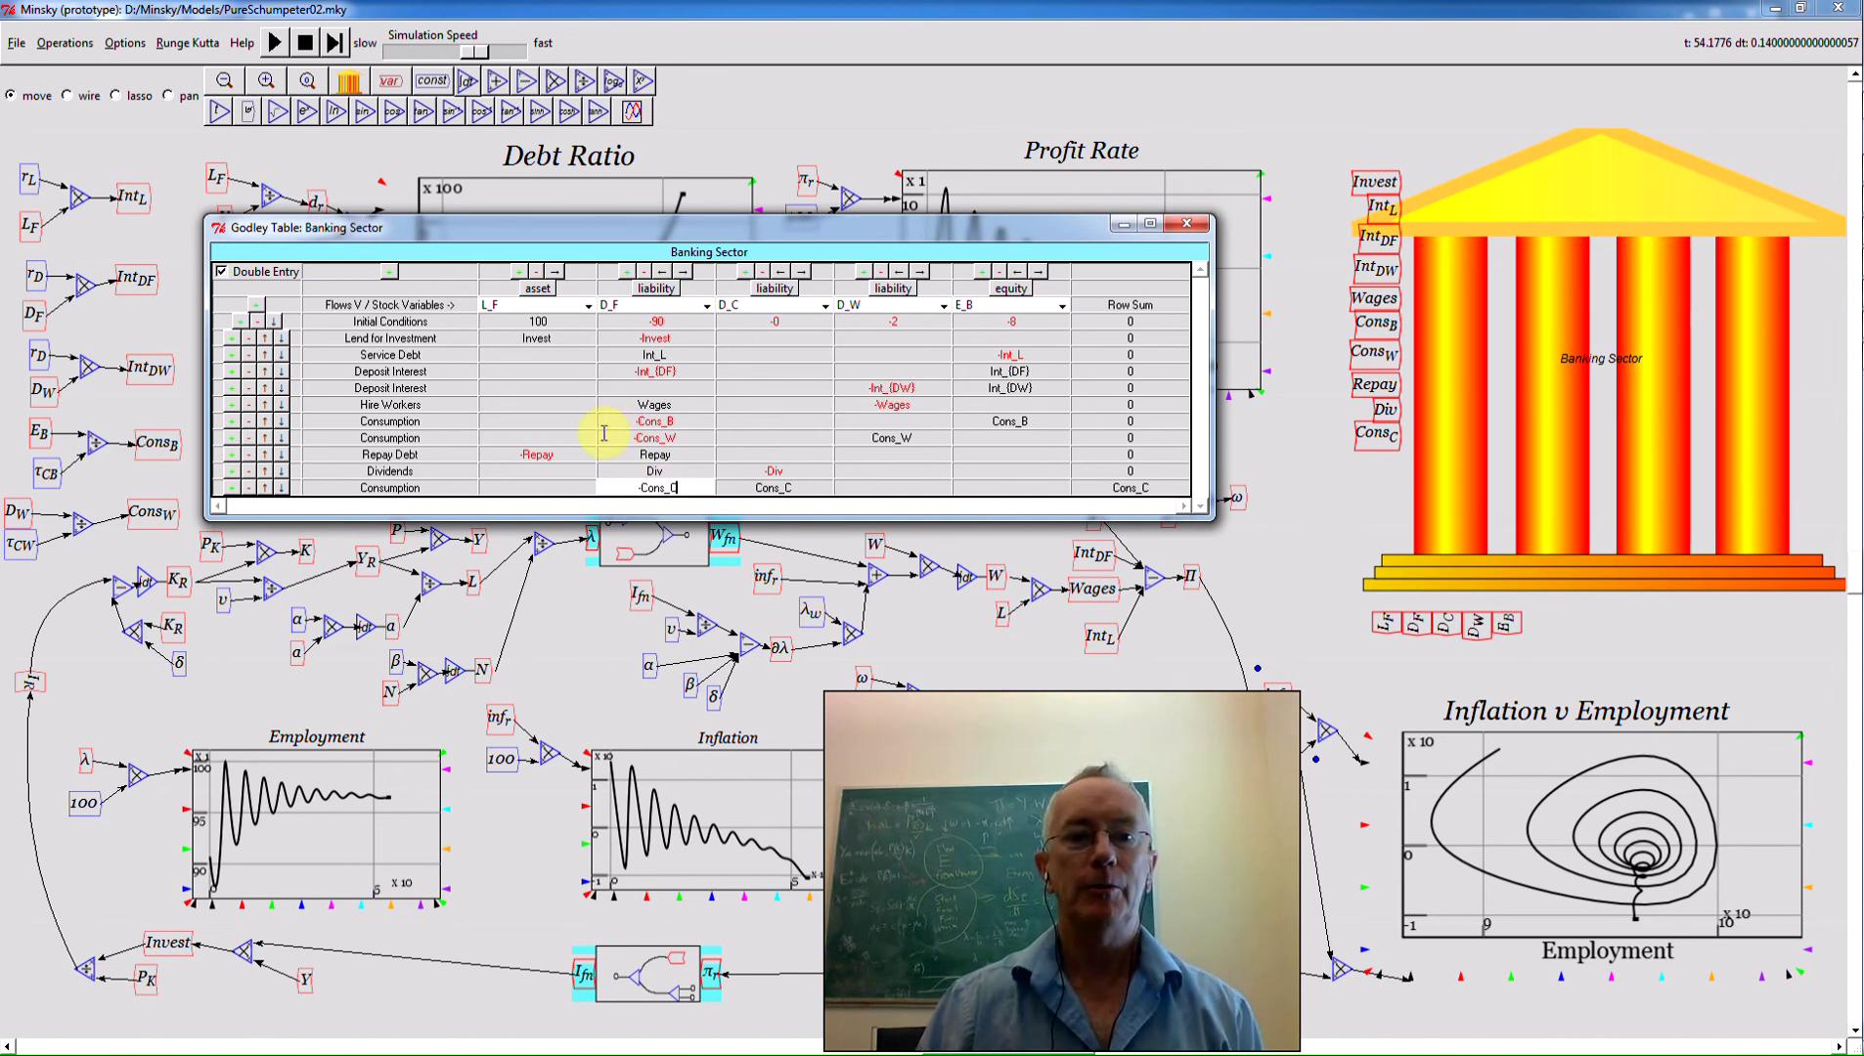
pyautogui.press('Return')
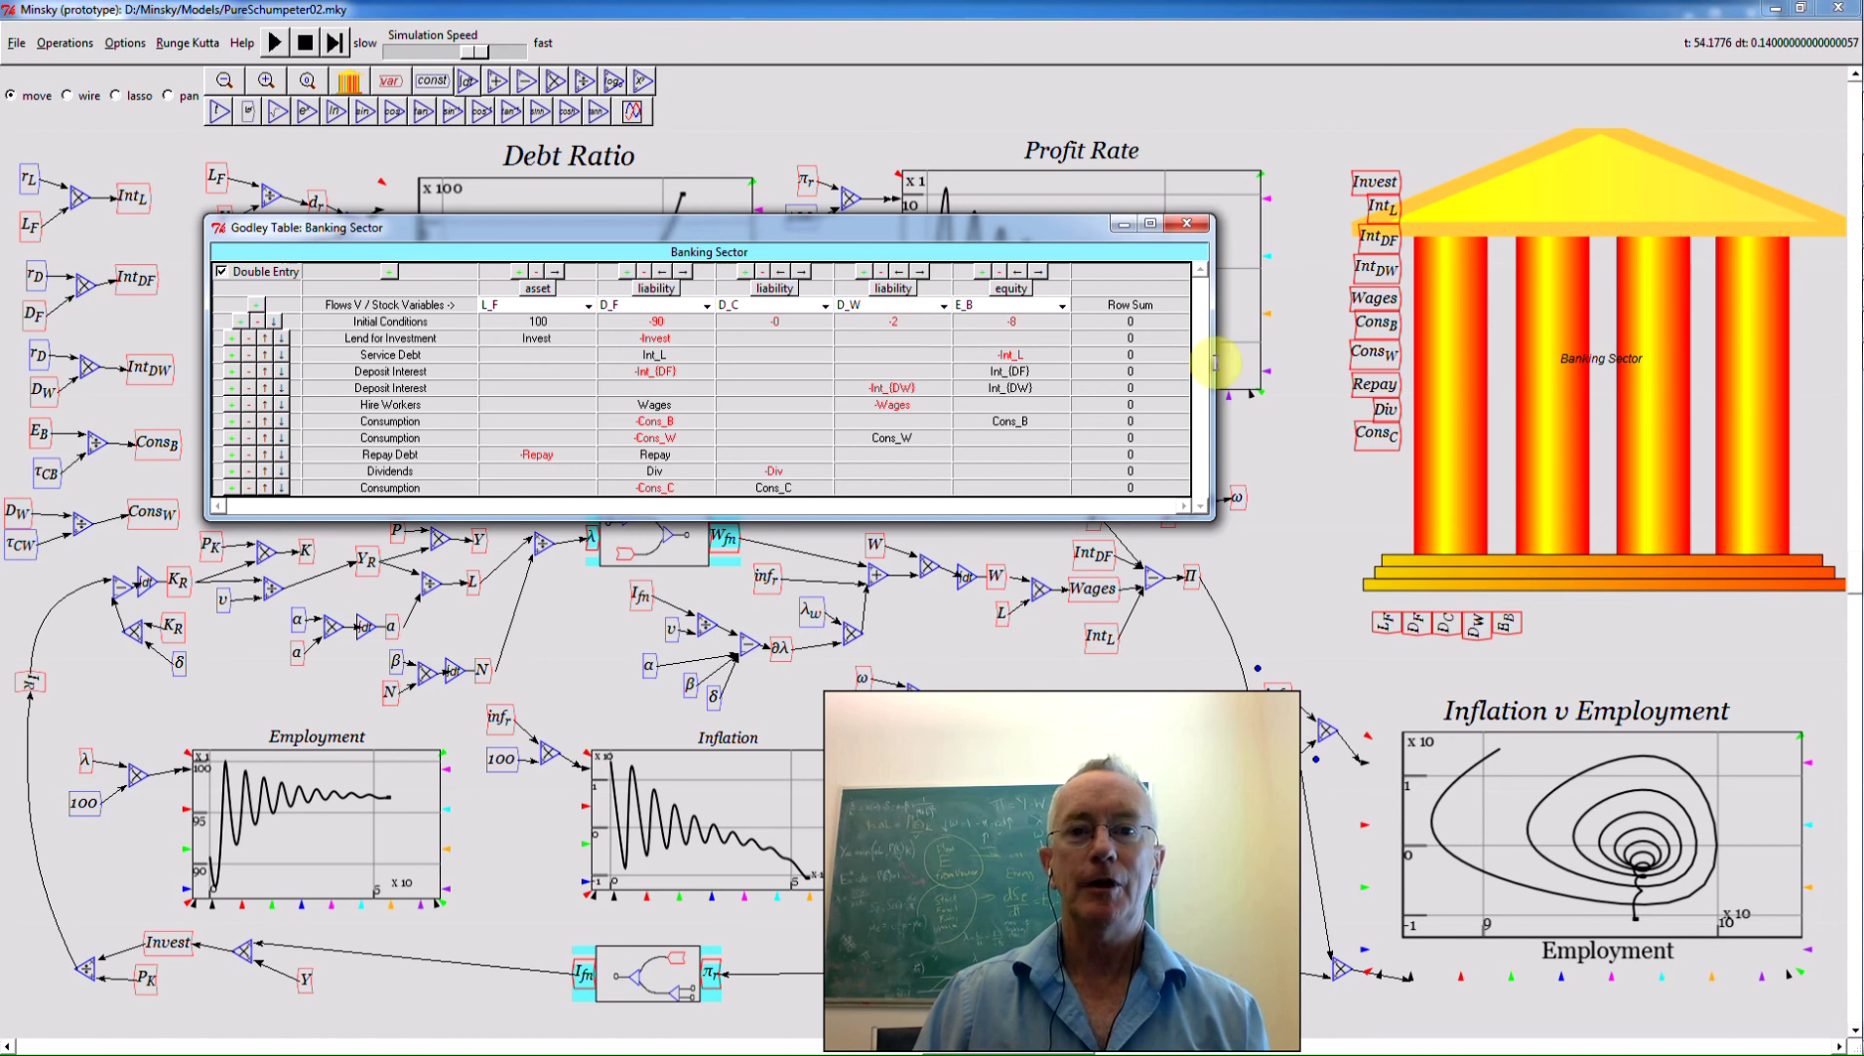
# Insert a new liability column named D_{FK} between L_F and D_F in the Banking Sector table
pyautogui.click(1313, 423)
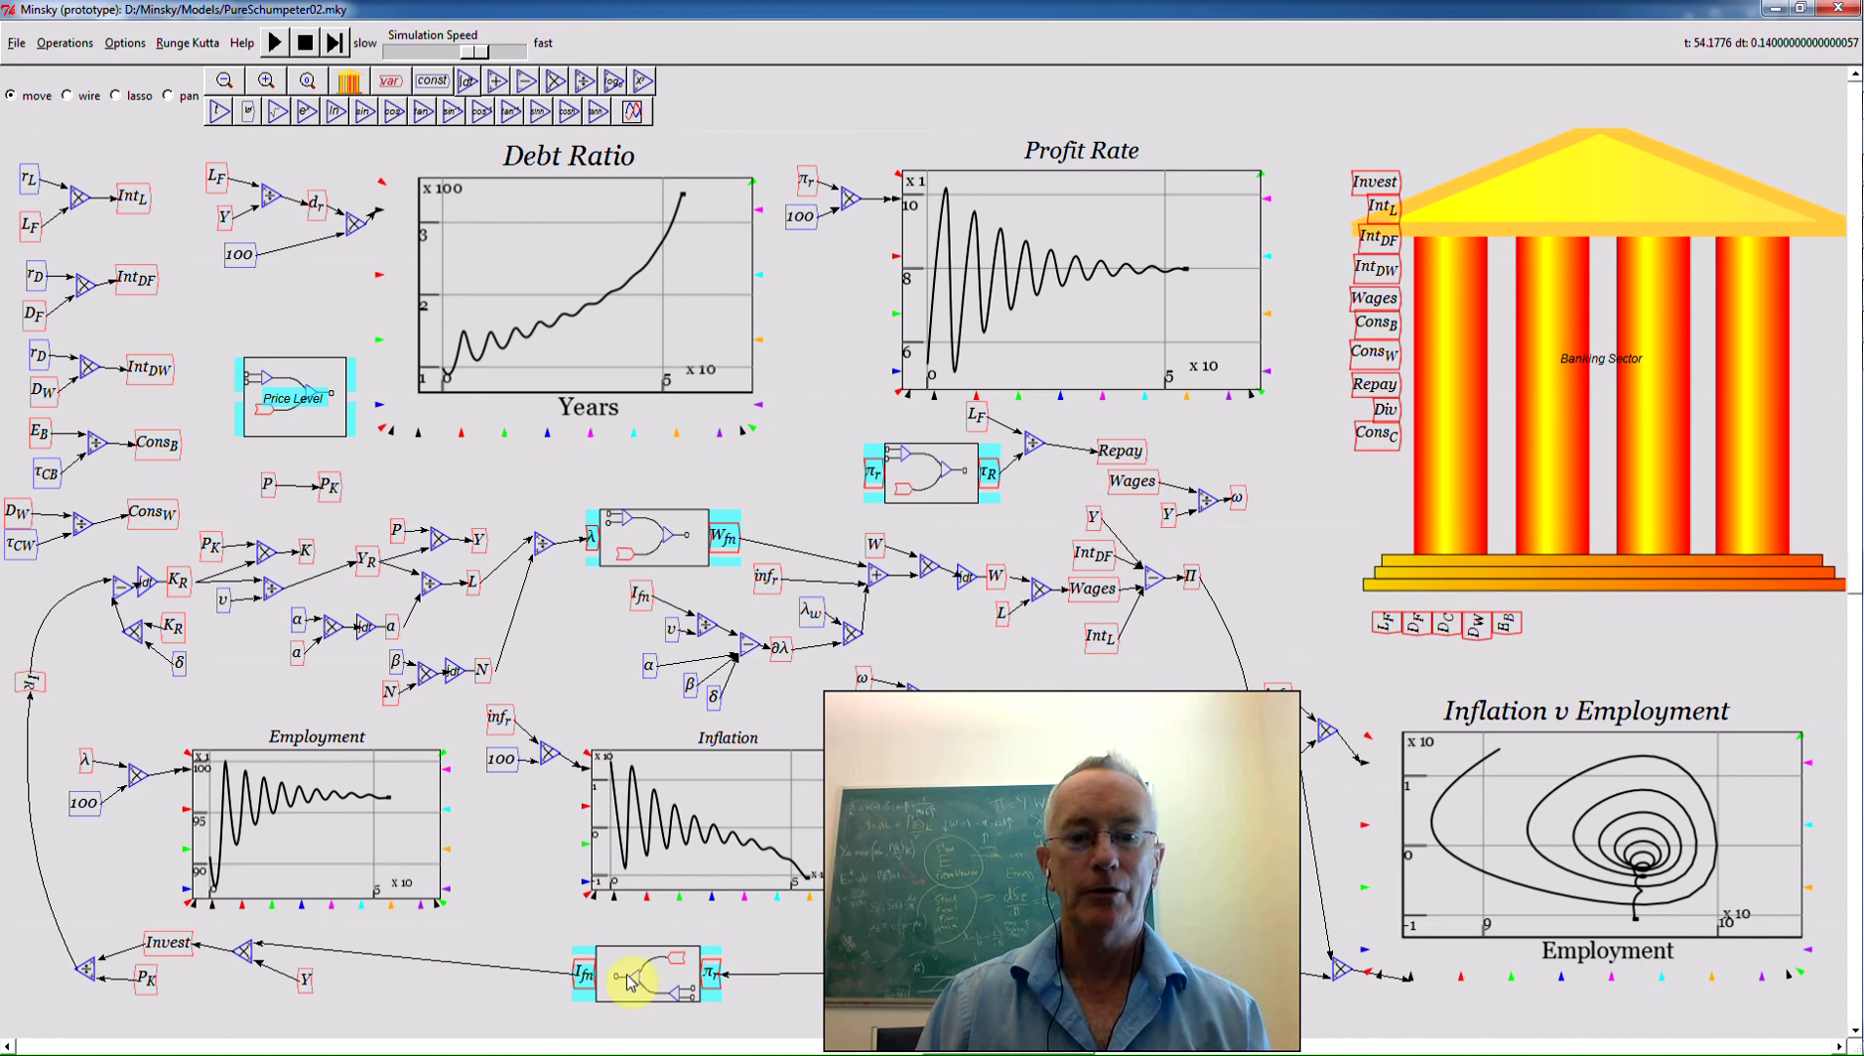
pyautogui.doubleClick(172, 946)
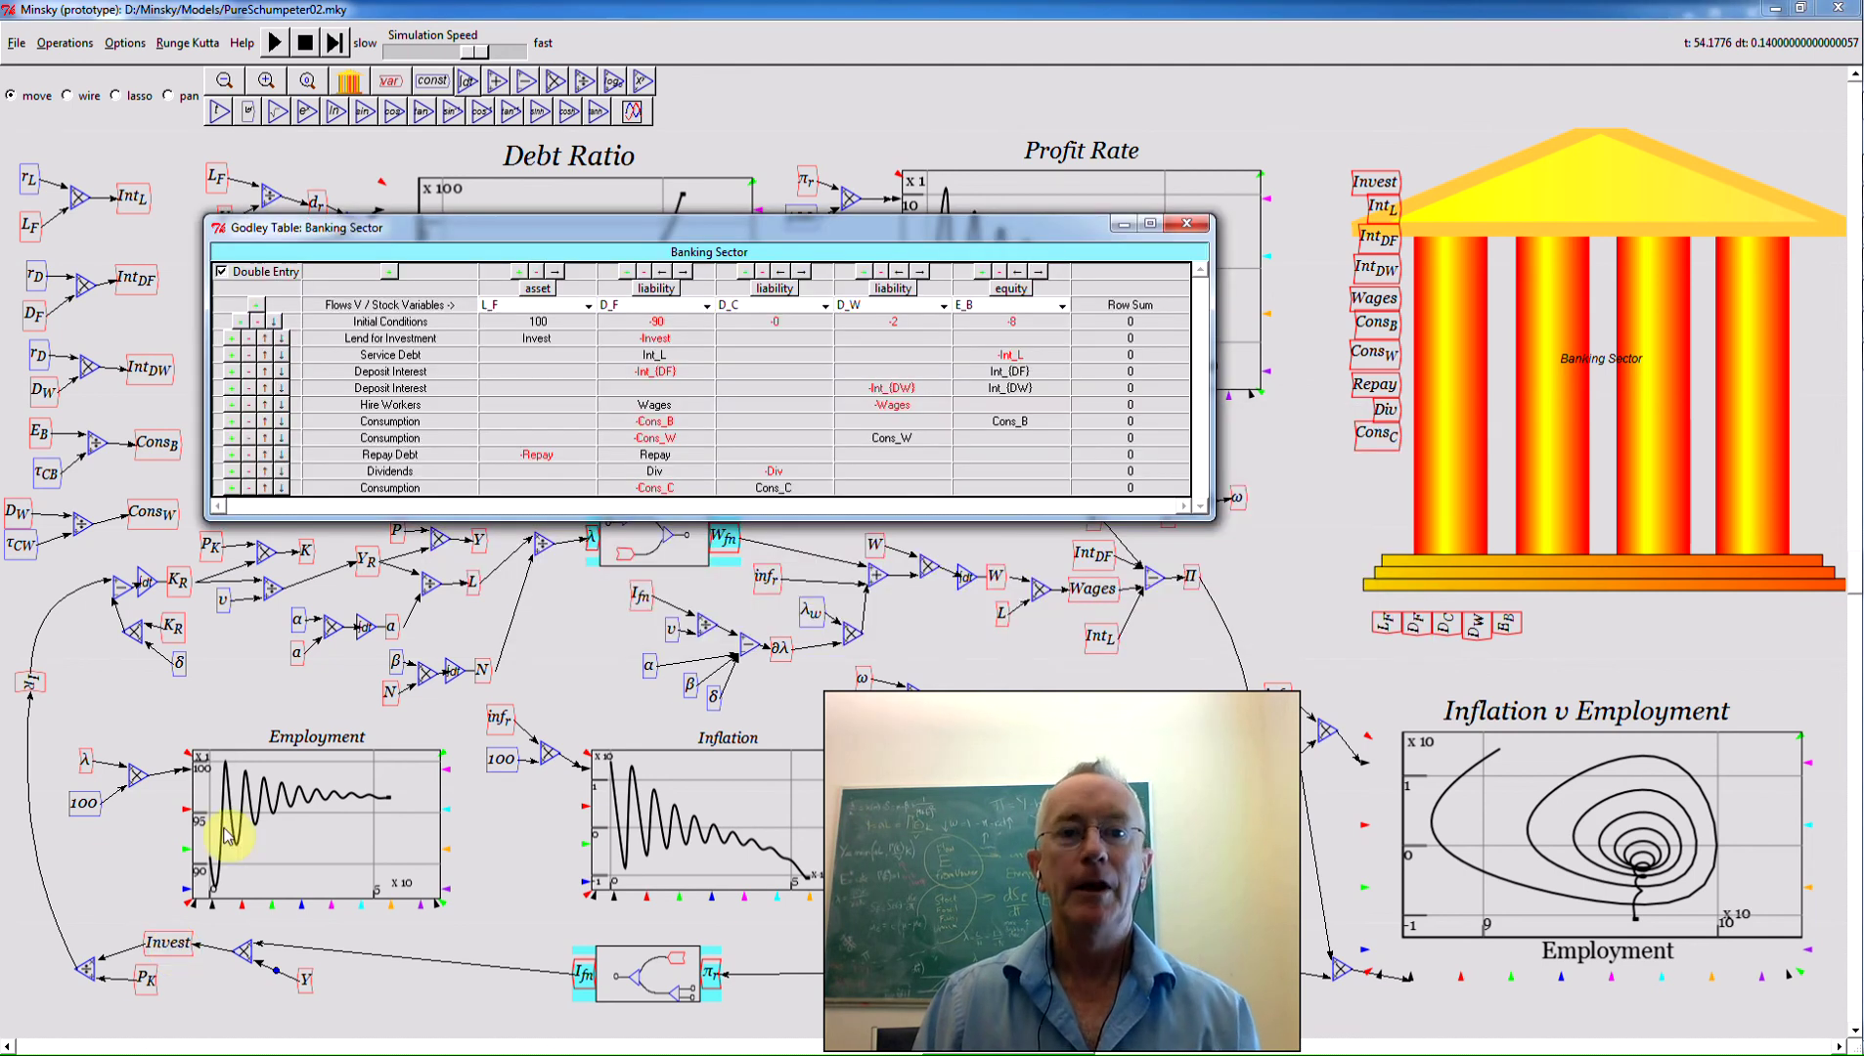
pyautogui.click(517, 273)
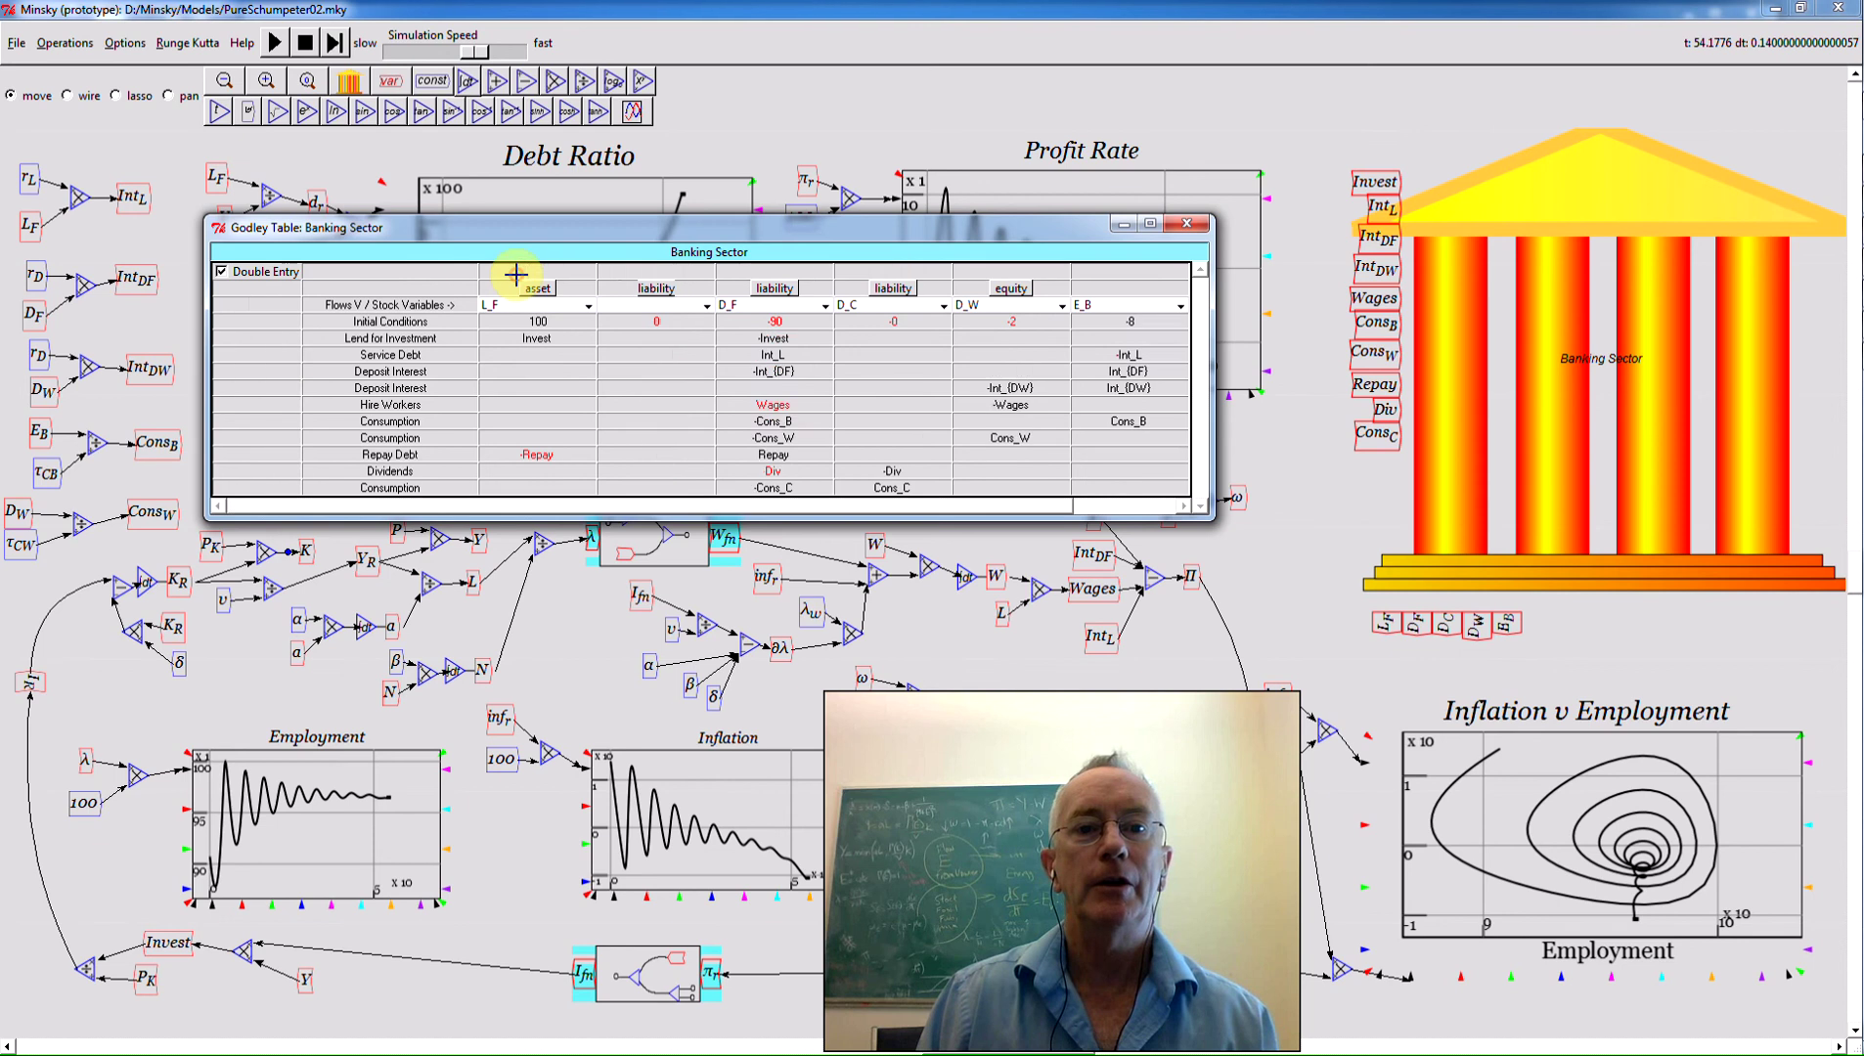
pyautogui.click(656, 289)
pyautogui.click(678, 346)
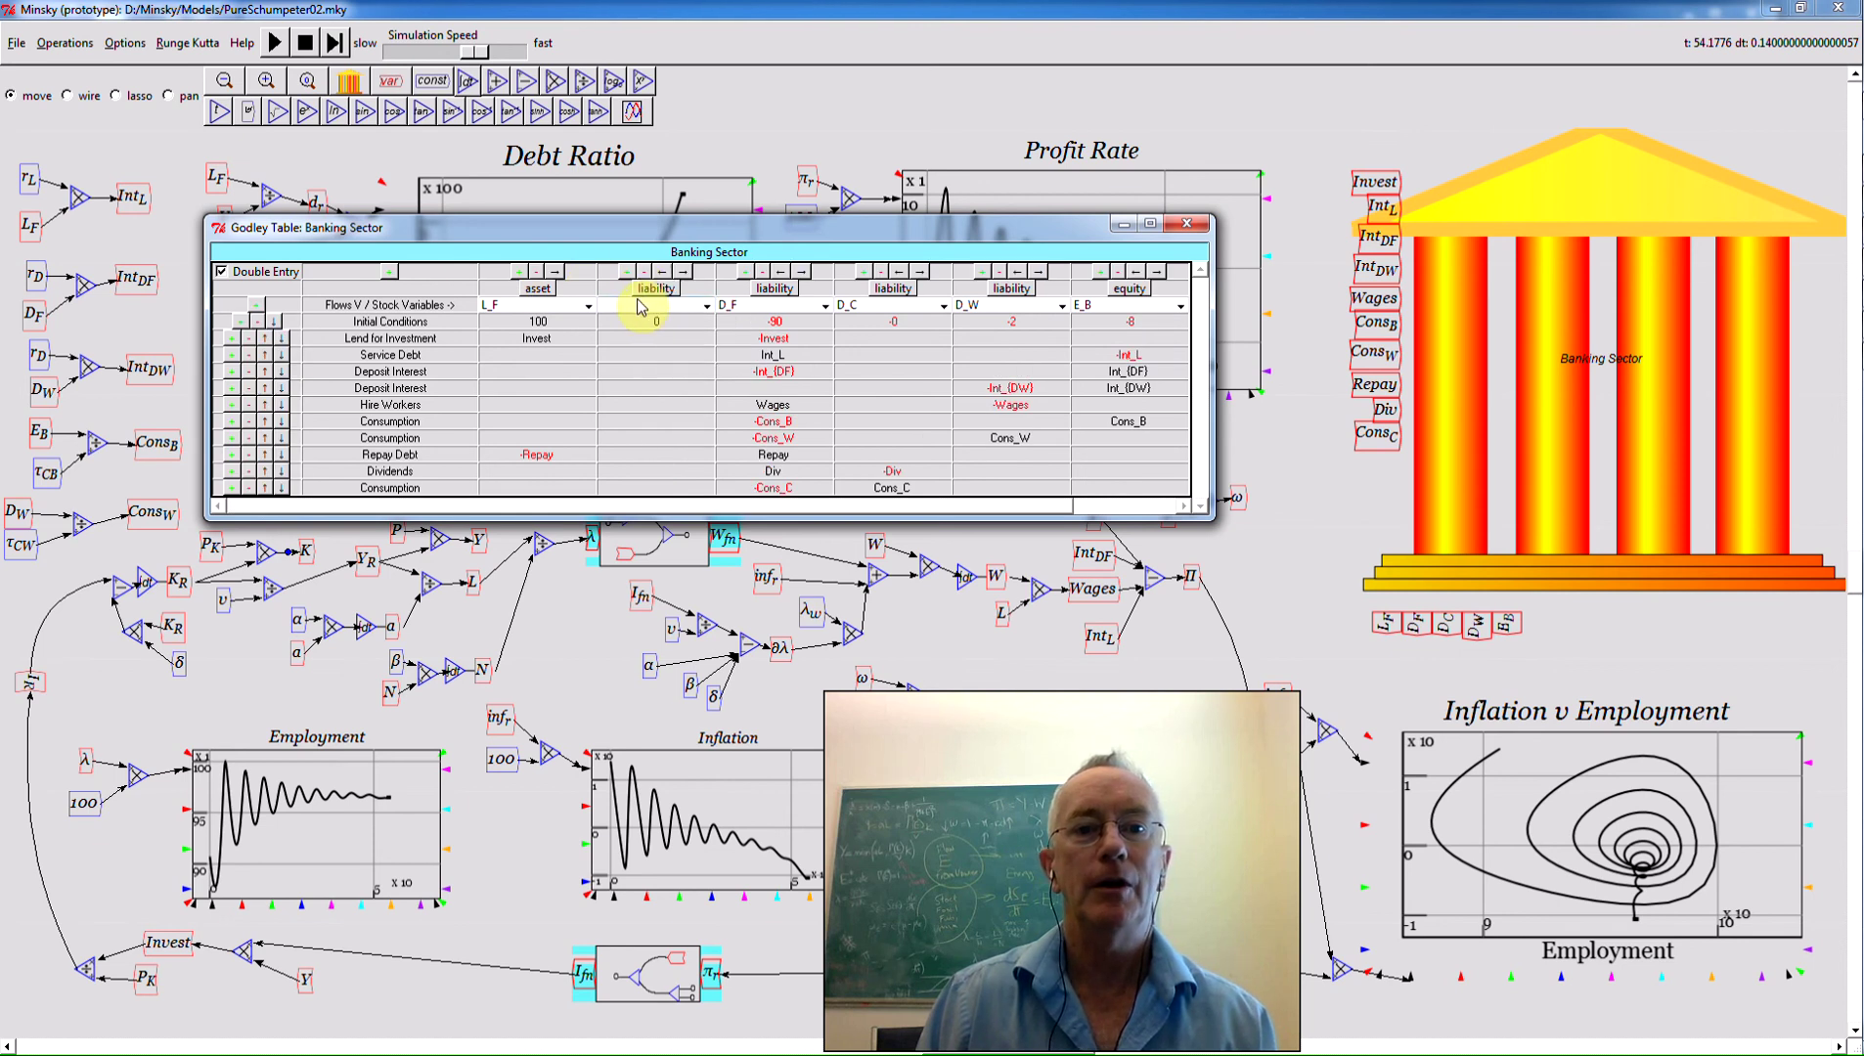
pyautogui.click(624, 306)
pyautogui.write('D_F')
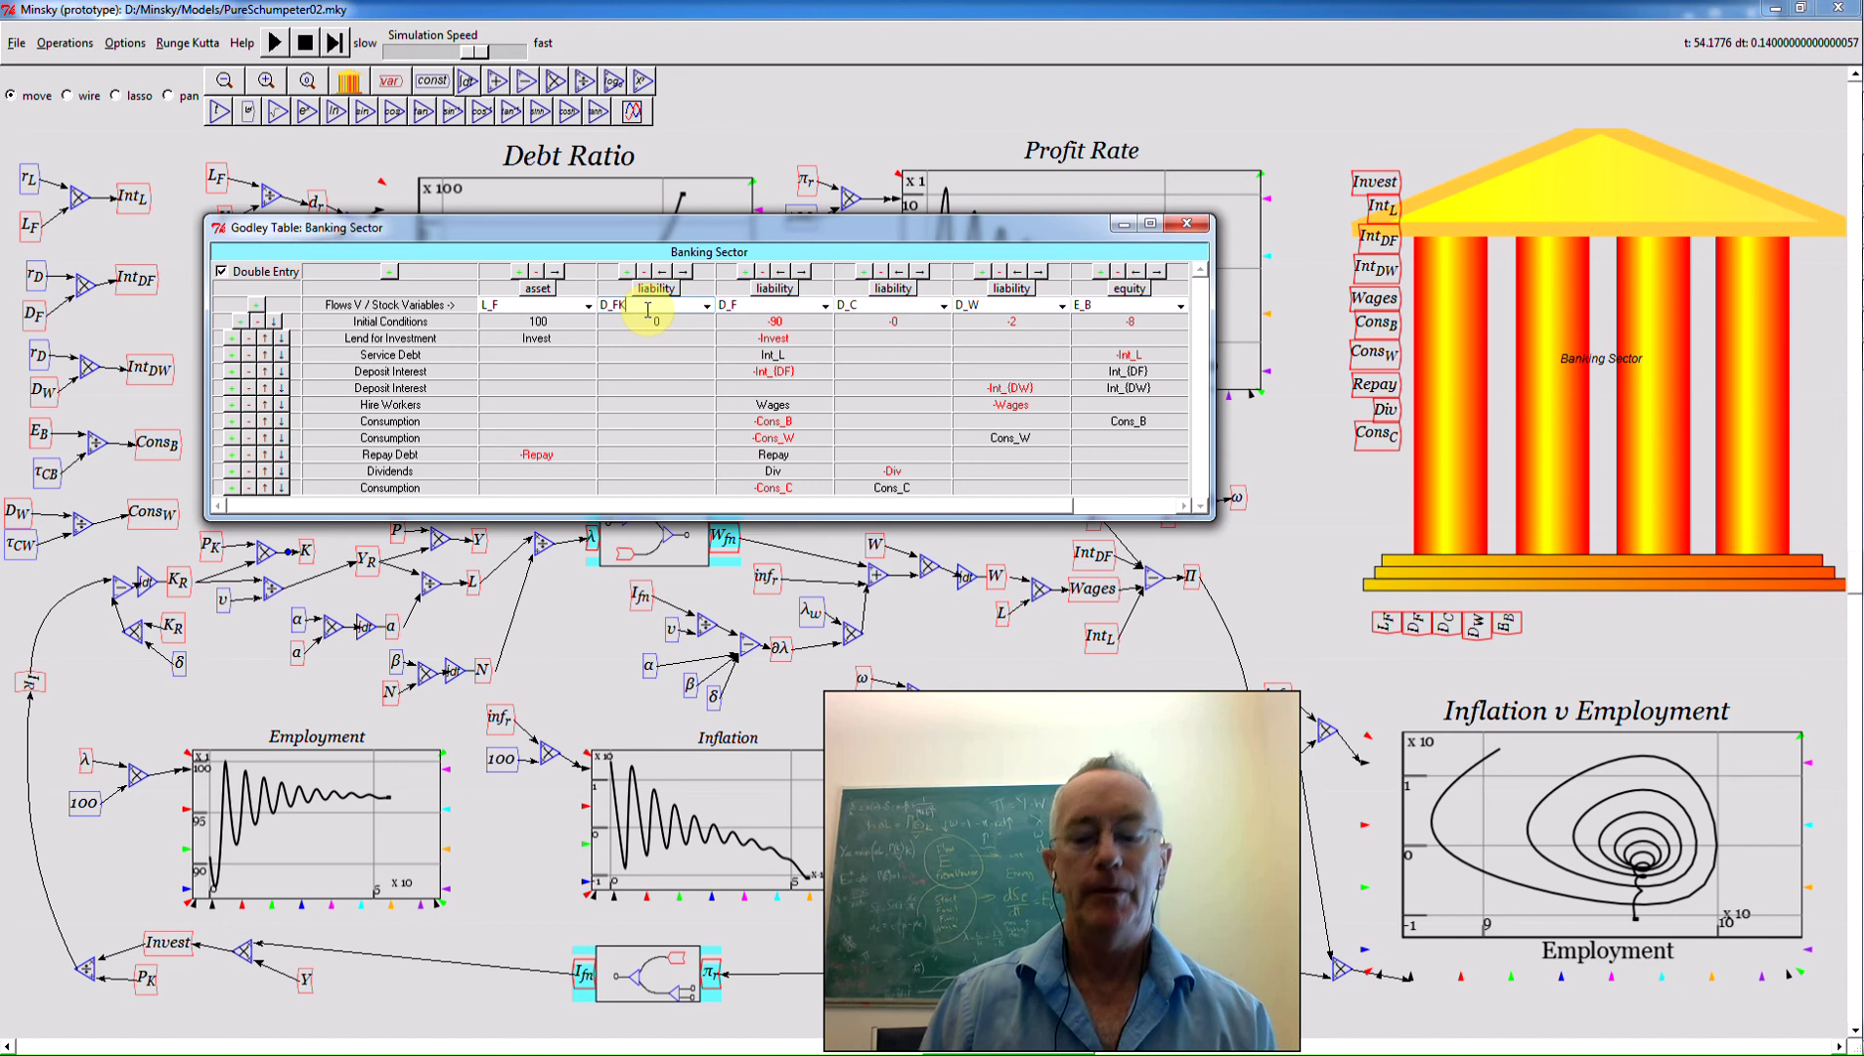
pyautogui.write('K}')
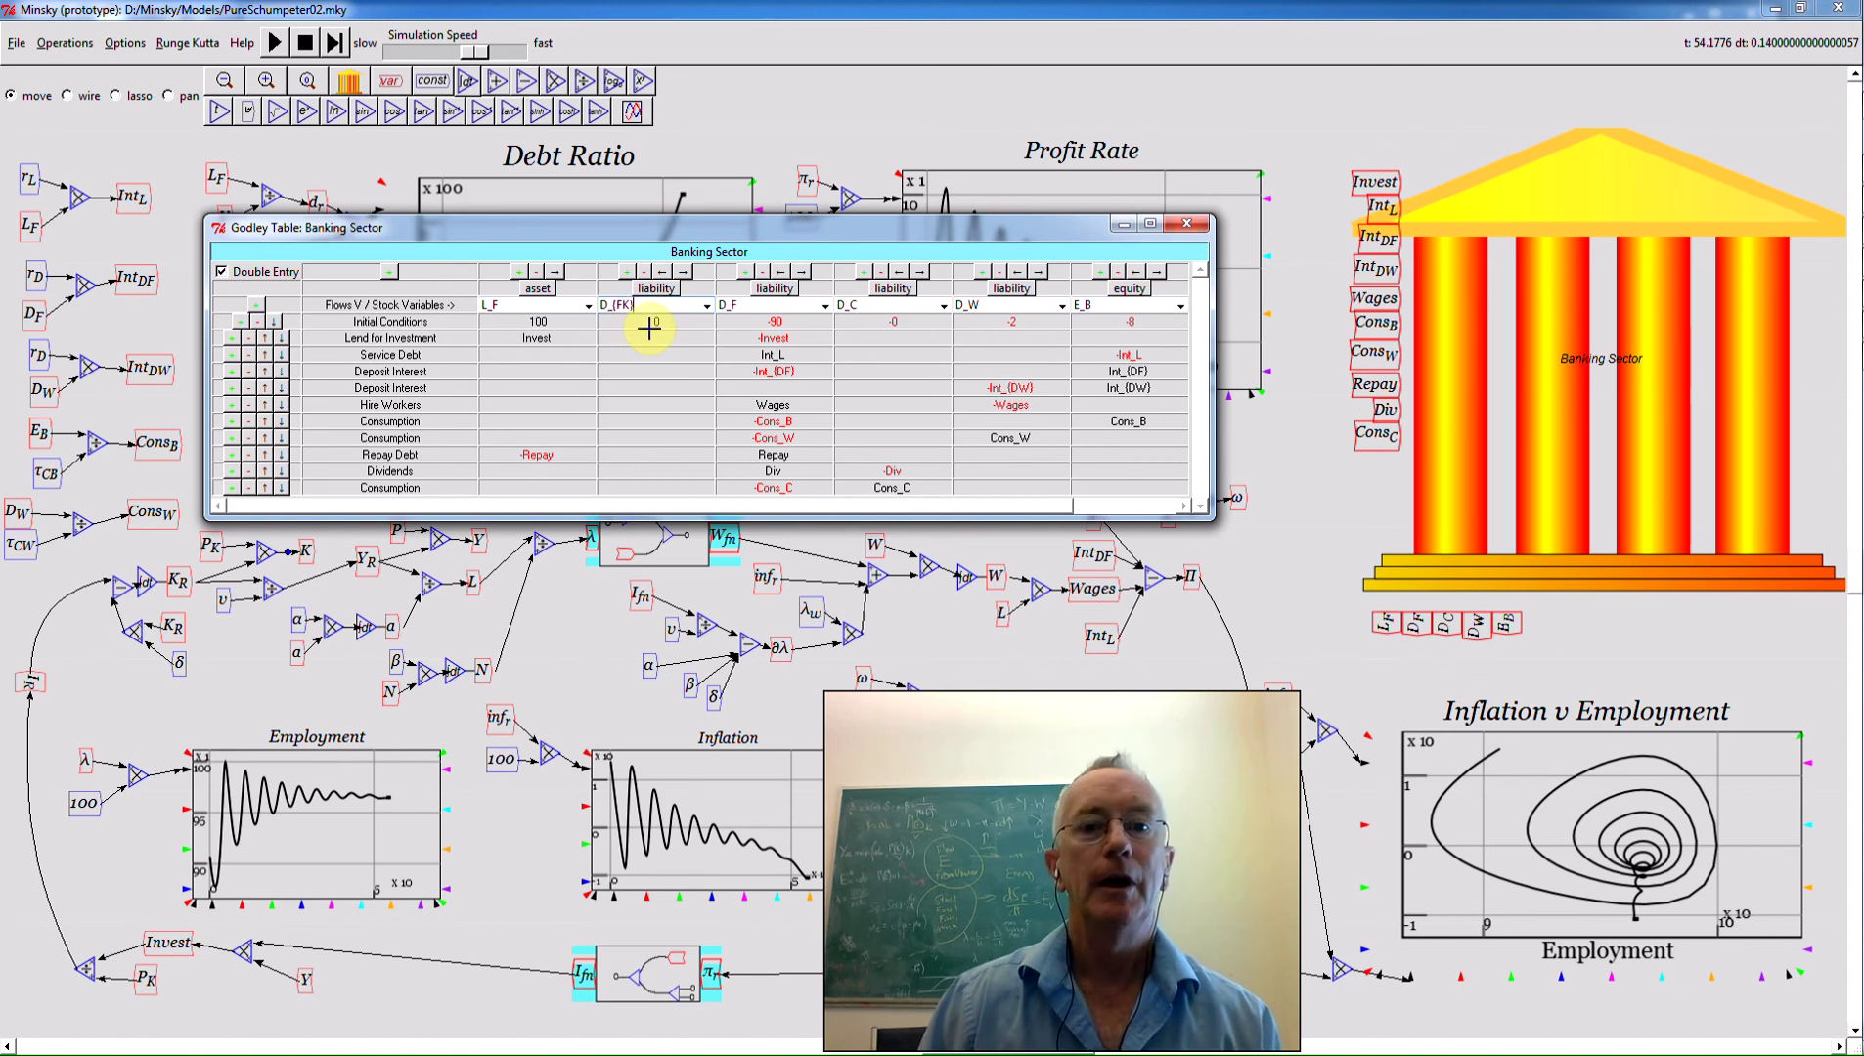
# Move -Invest in the Lend for Investment row and Repay in the Repay Debt row from D_F to D_{FK}
pyautogui.moveTo(767, 340); pyautogui.dragTo(655, 342)
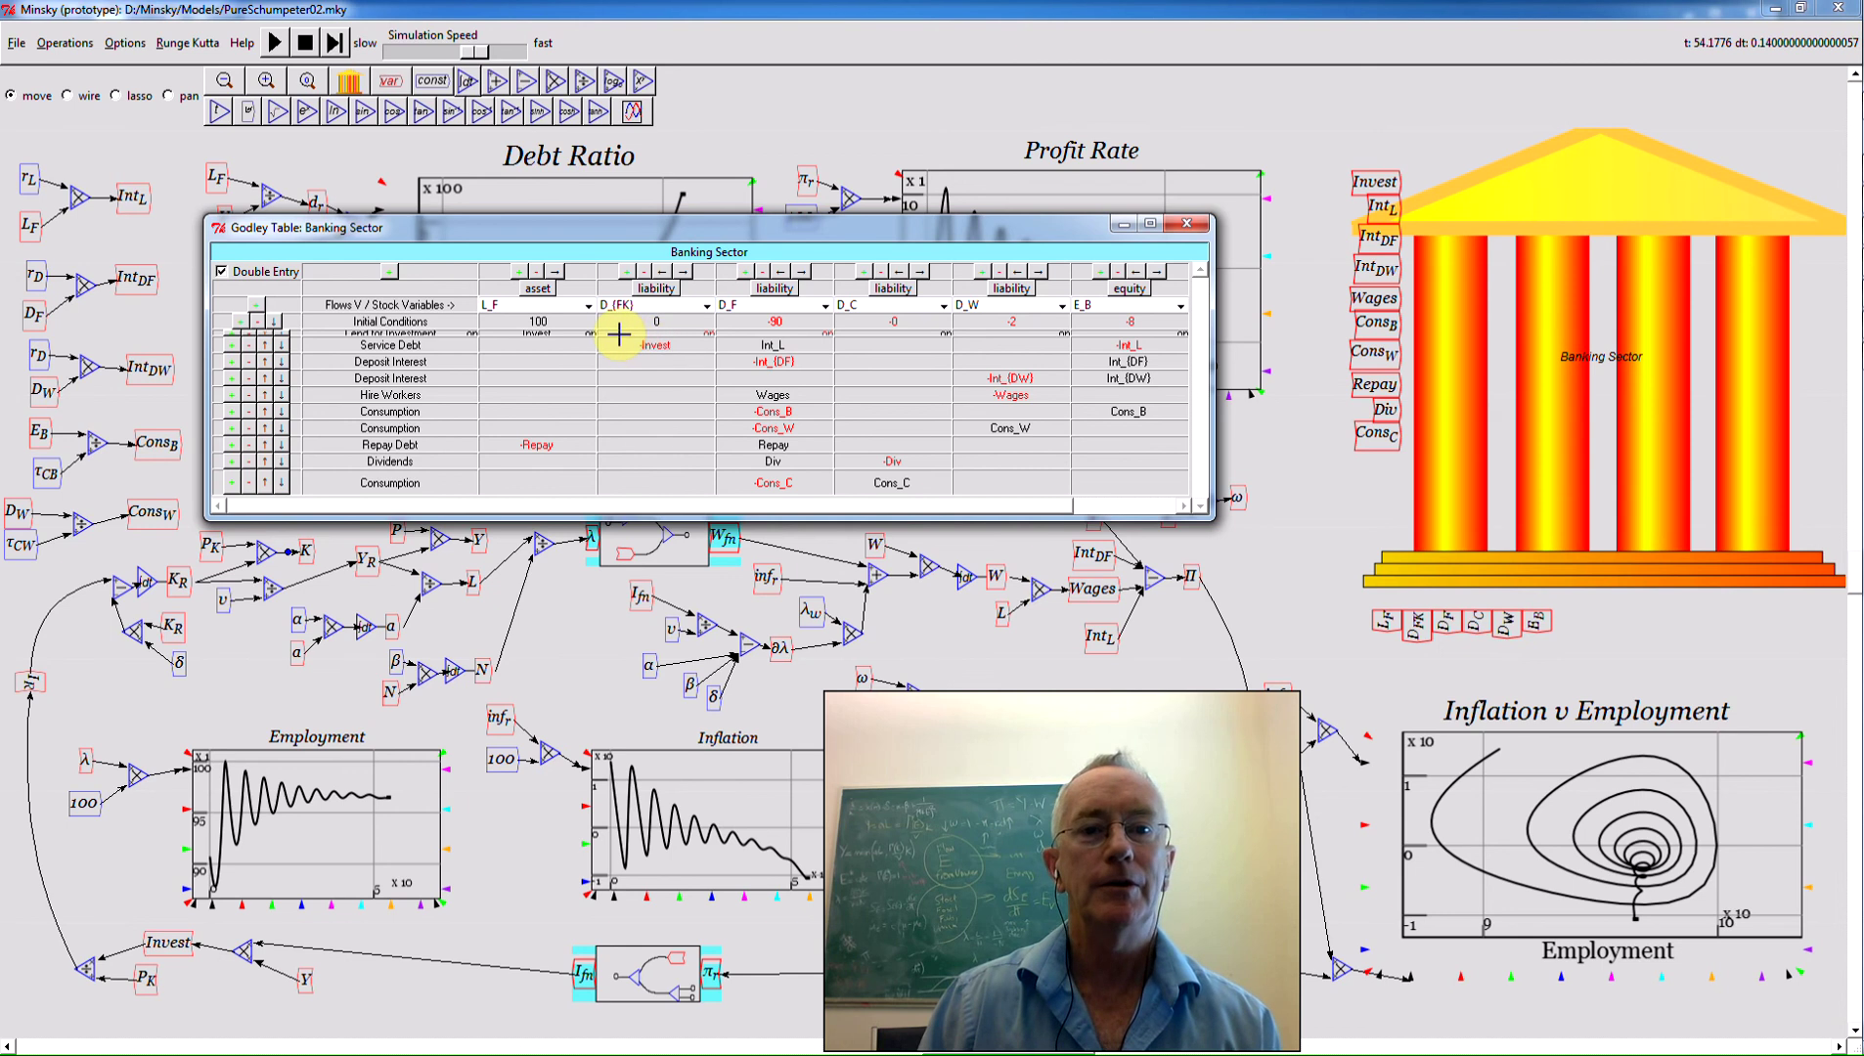
pyautogui.click(645, 342)
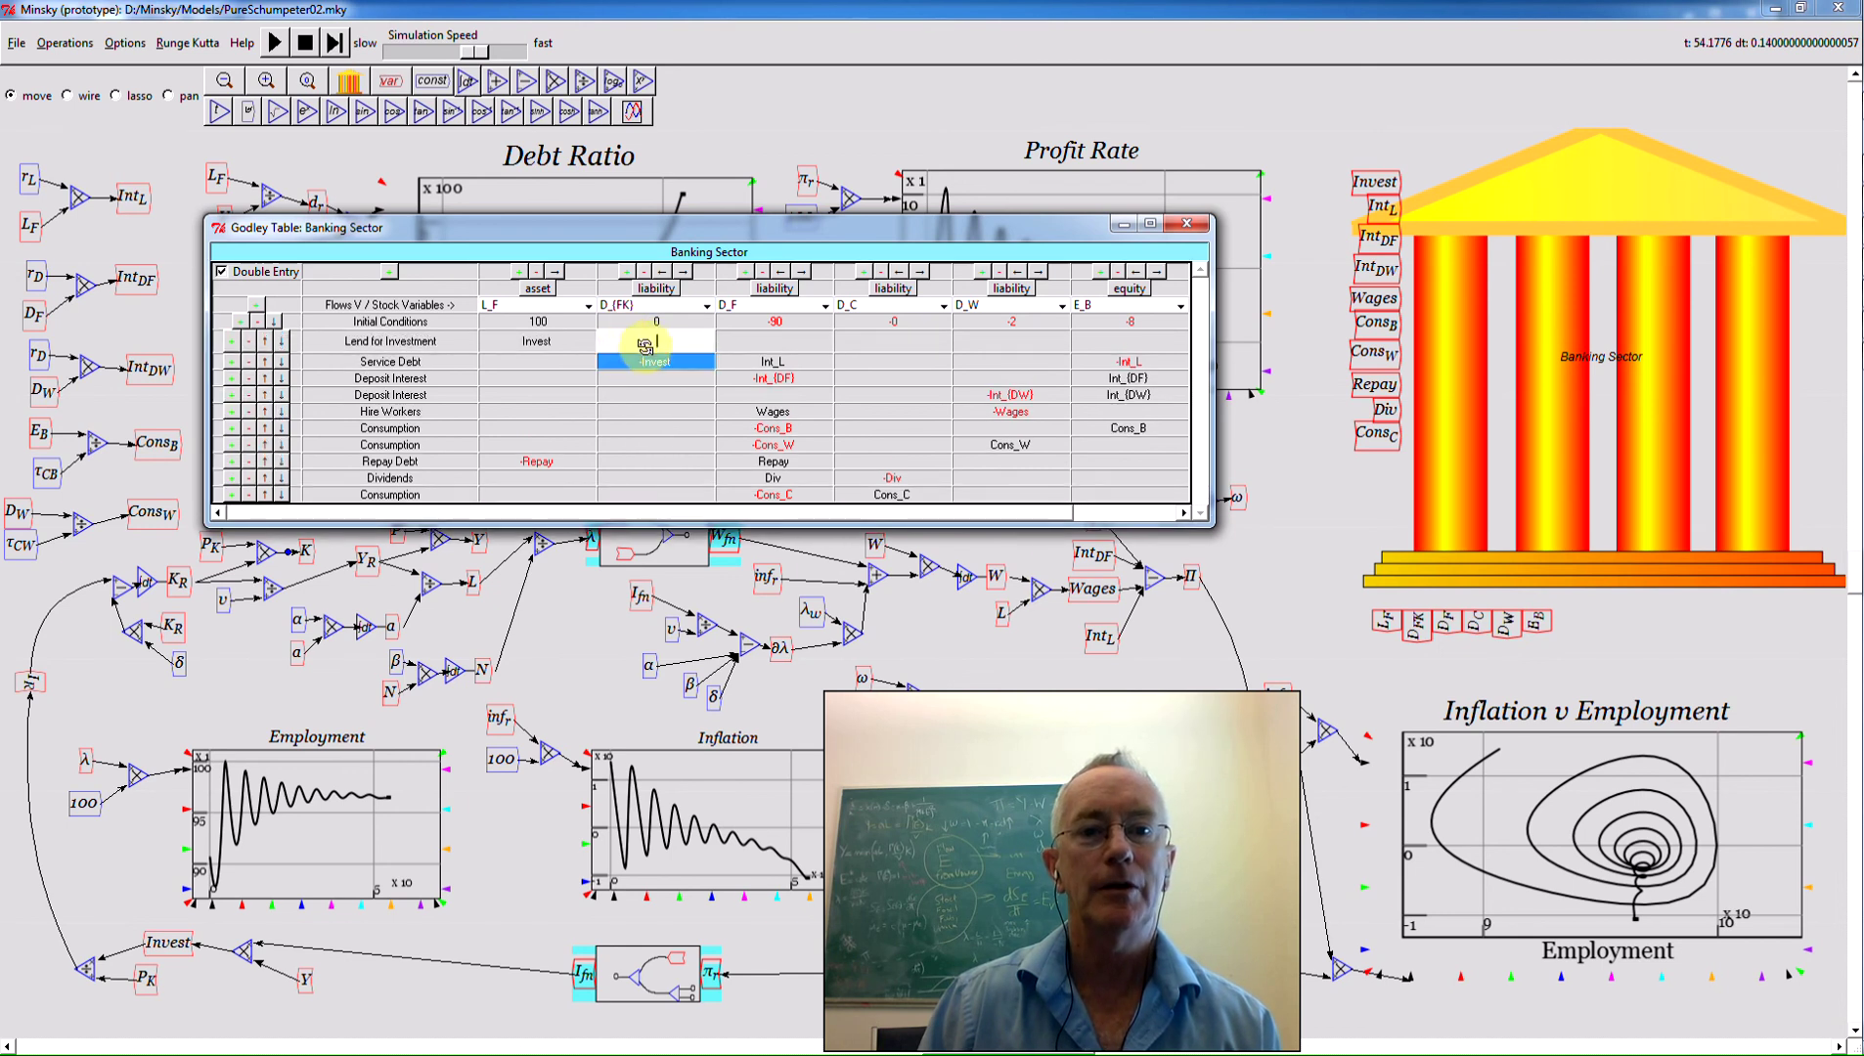
pyautogui.moveTo(645, 344); pyautogui.dragTo(644, 342)
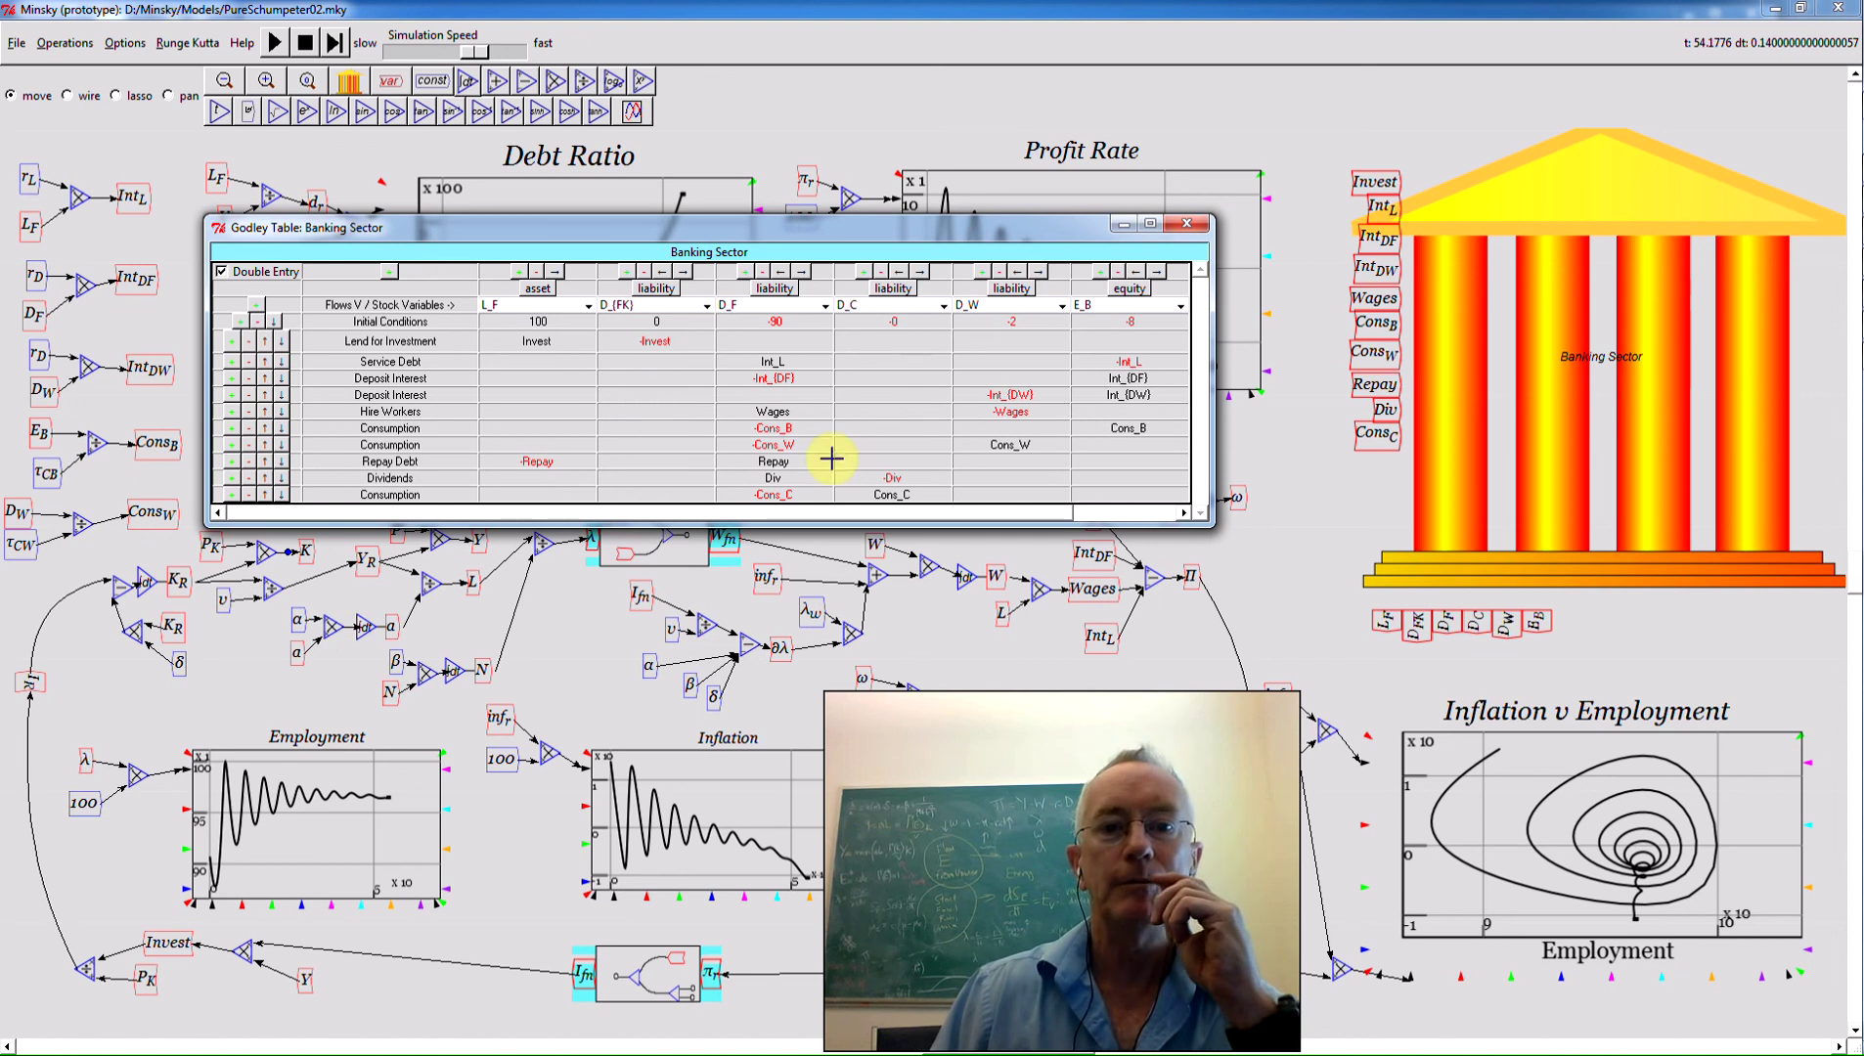
pyautogui.moveTo(767, 461); pyautogui.dragTo(687, 467)
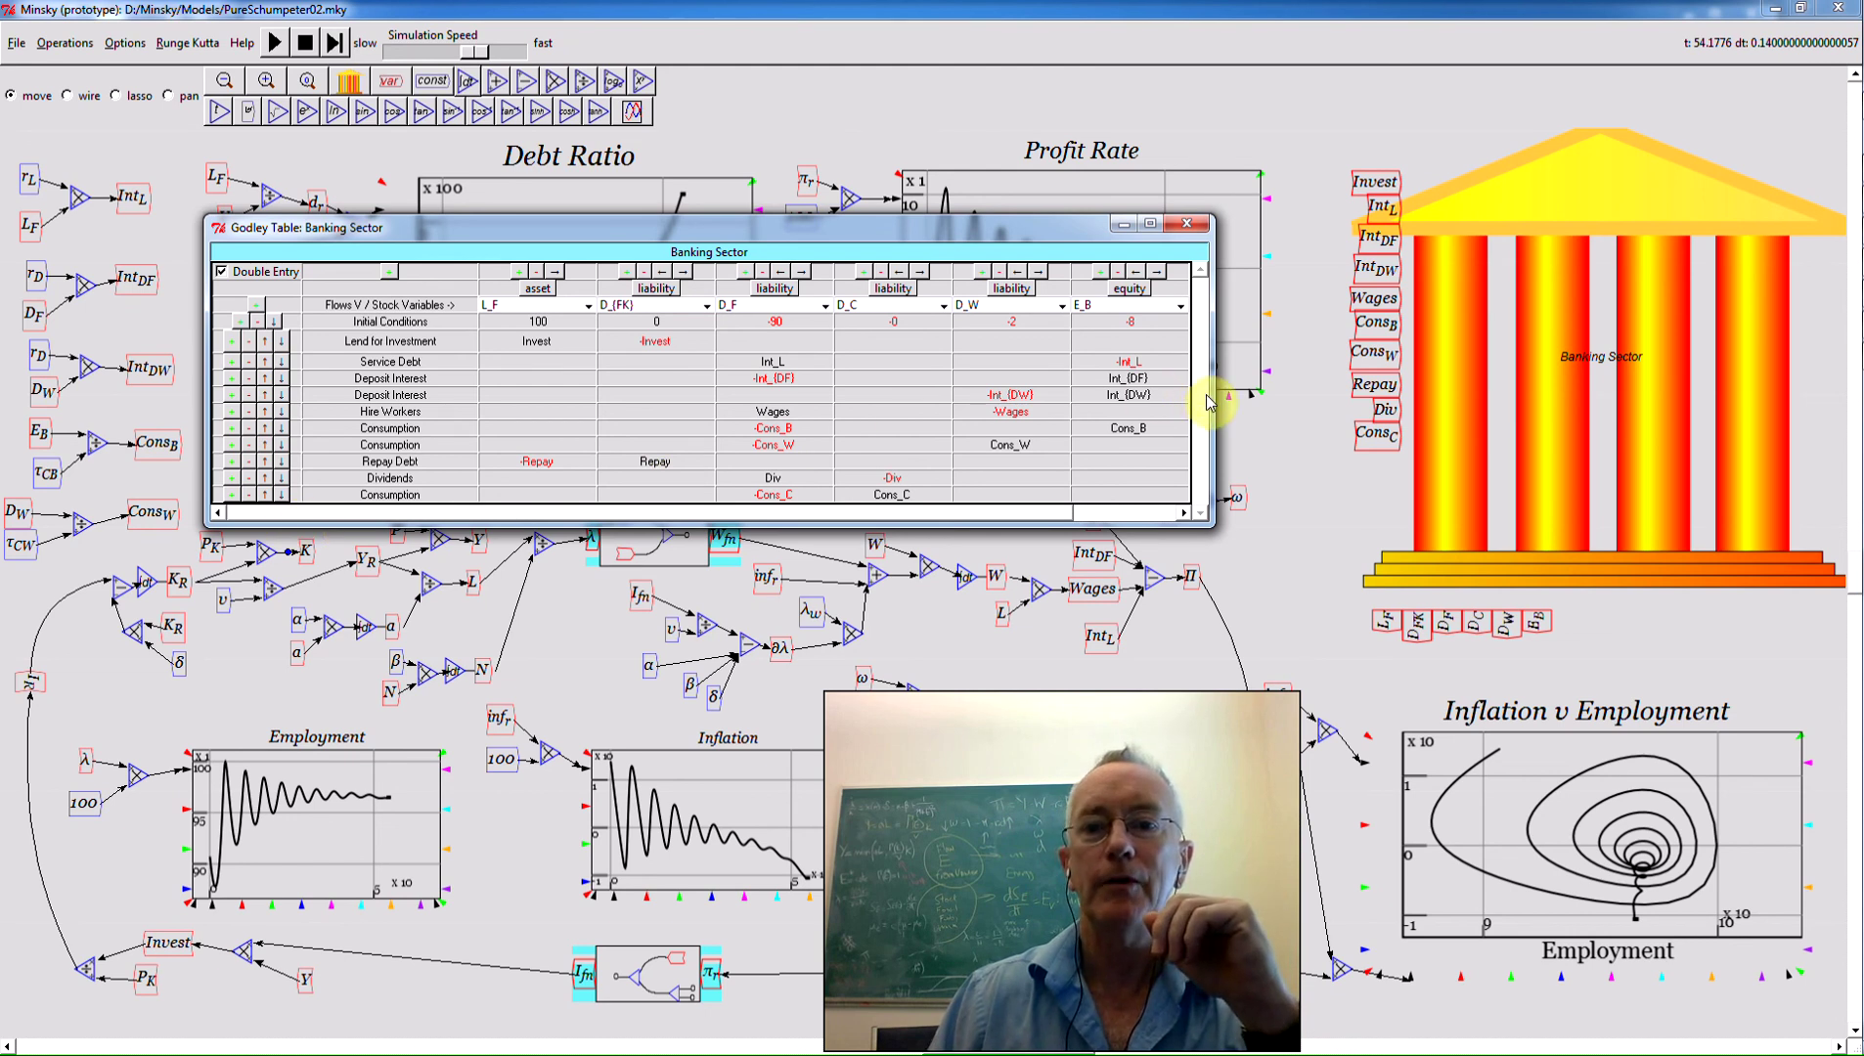
# Widen and heighten the Godley table window, and return to the model canvas
pyautogui.moveTo(1214, 394); pyautogui.dragTo(1384, 401)
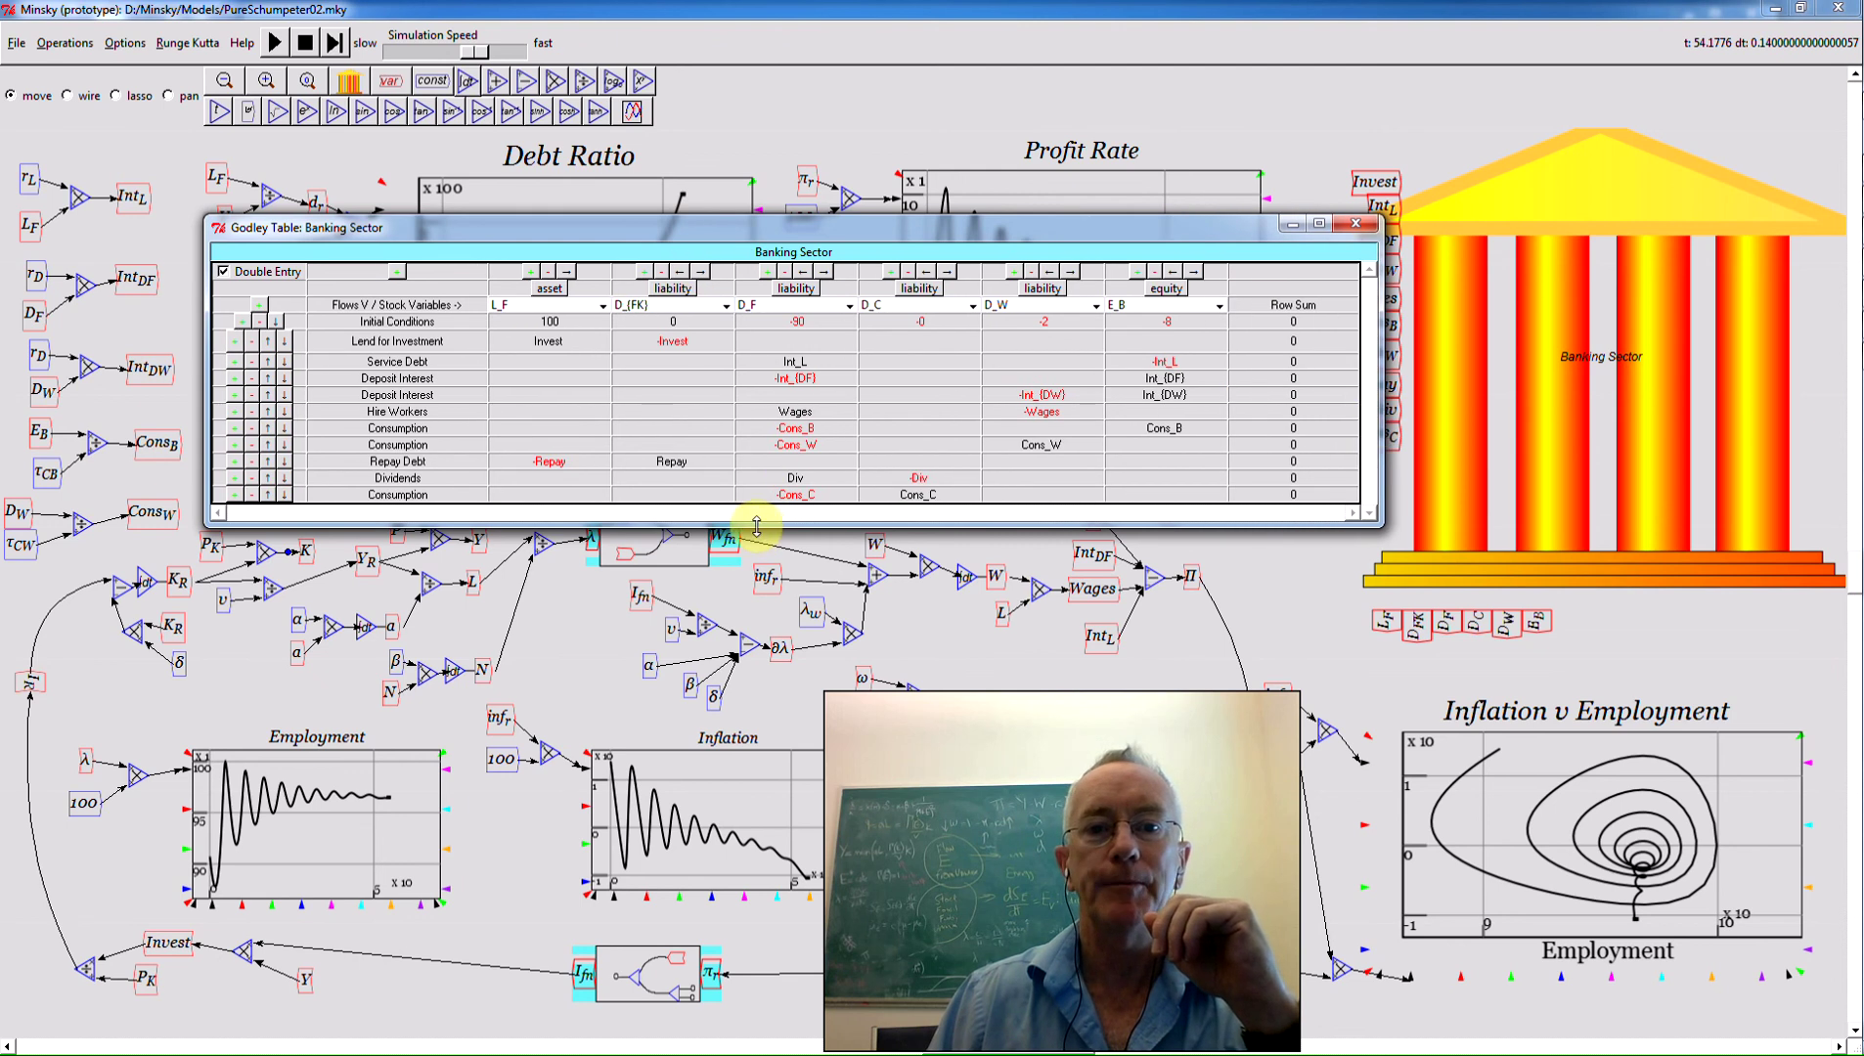
pyautogui.moveTo(758, 528); pyautogui.dragTo(758, 591)
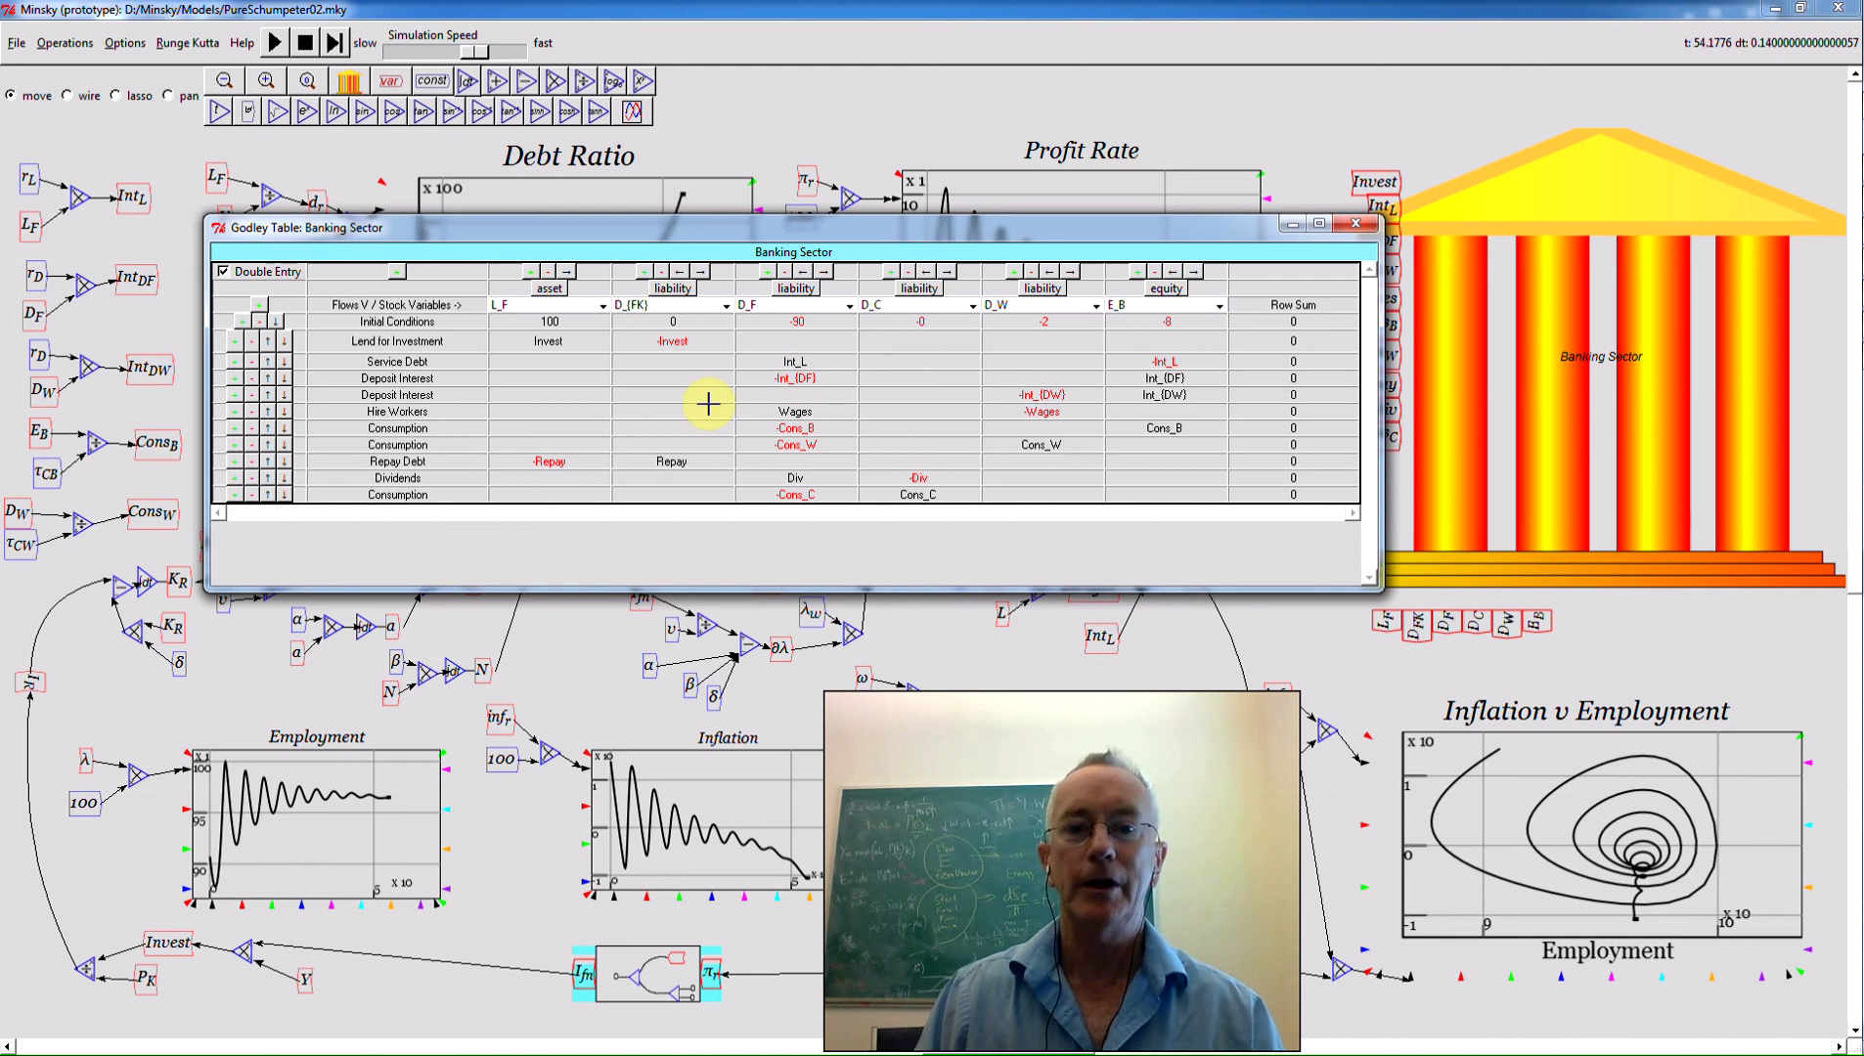
pyautogui.click(892, 640)
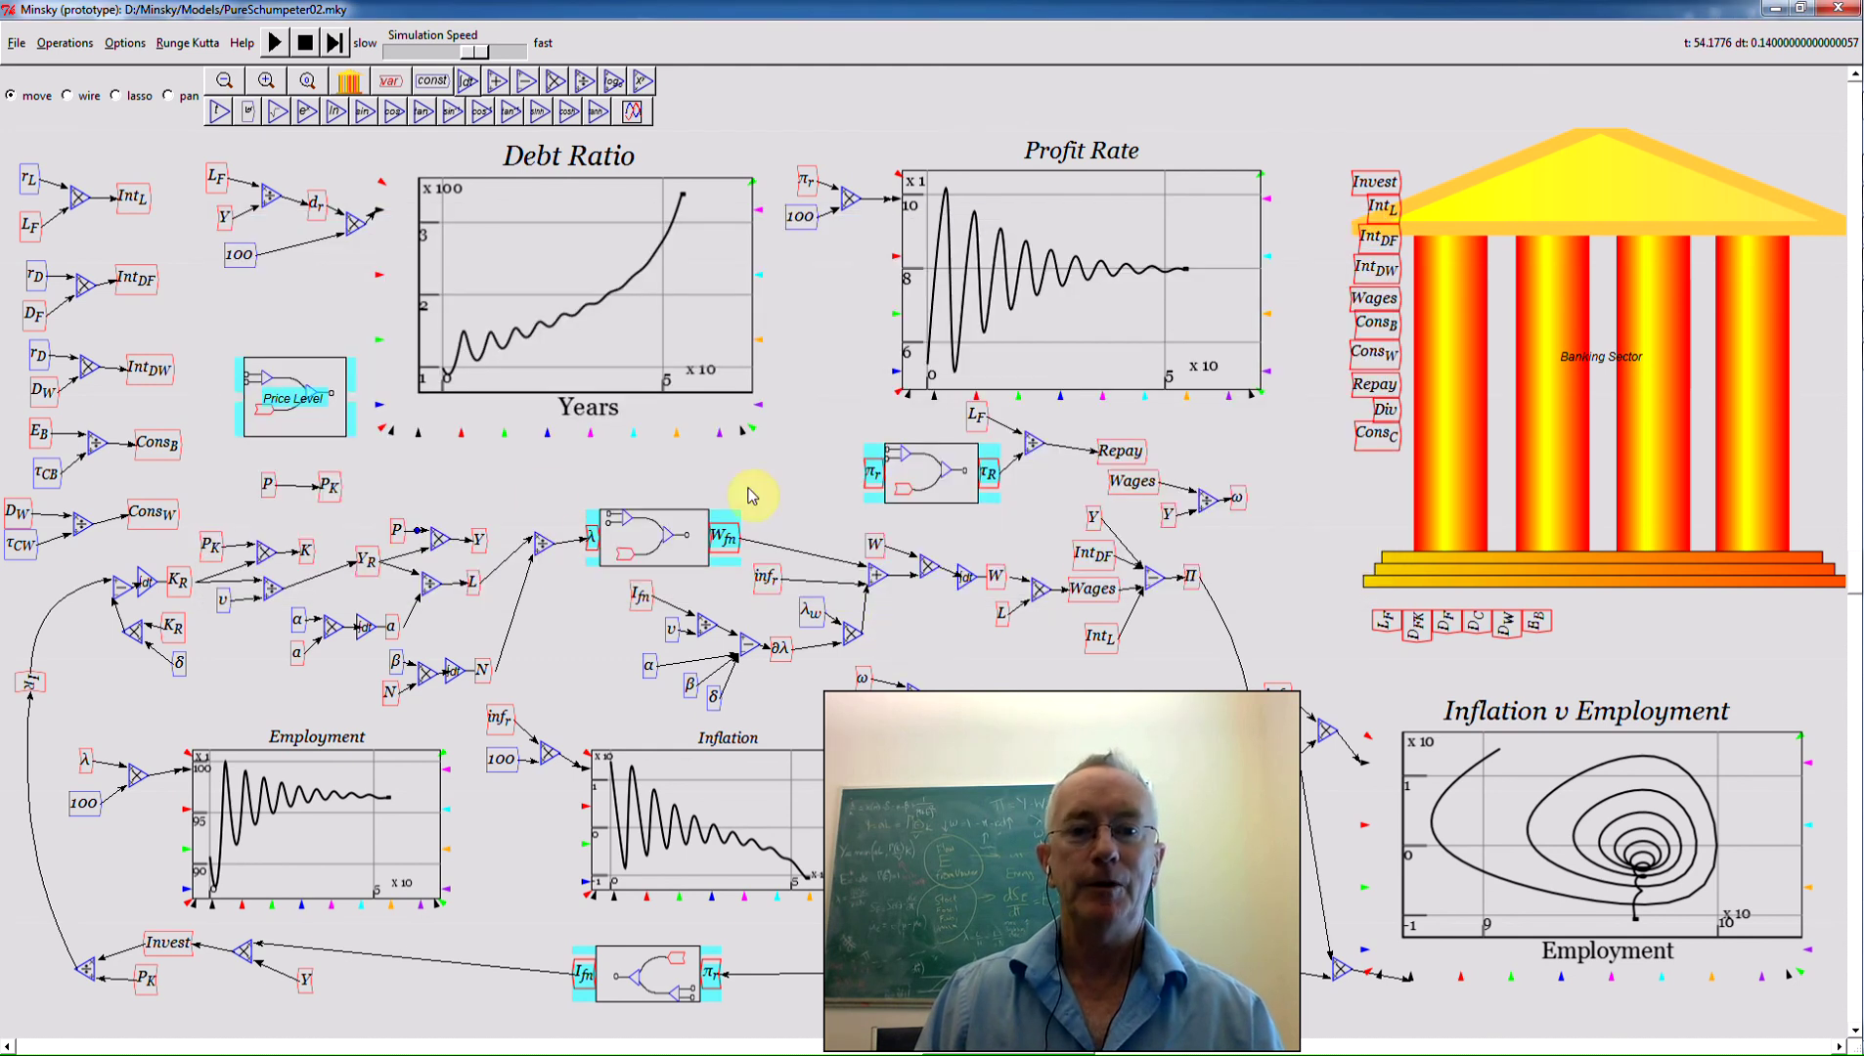